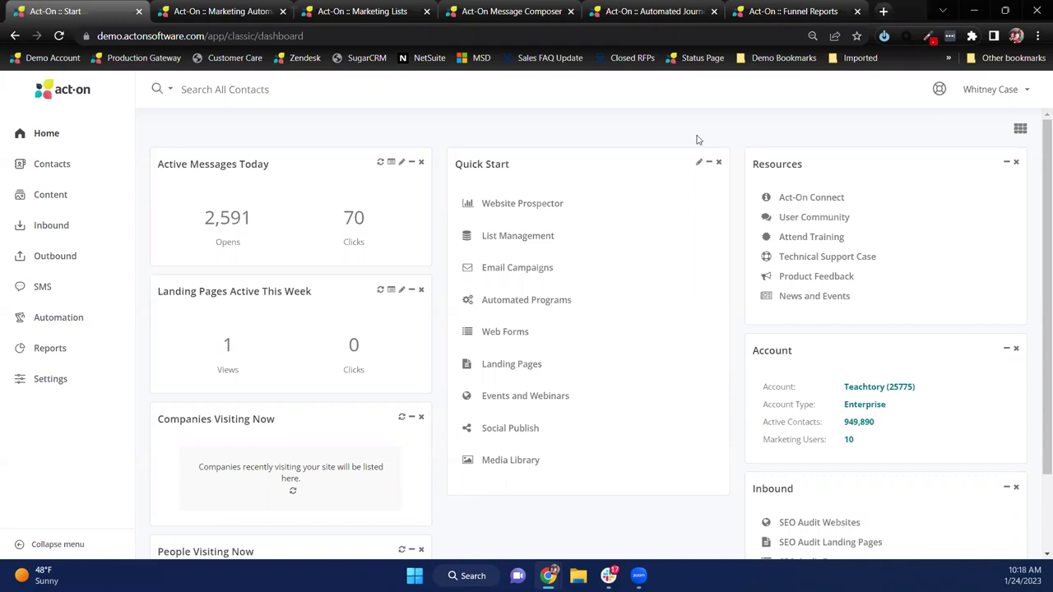
Step: Examine the activity timeline in the open contact report, including recent page views and sent emails
left_click(246, 17)
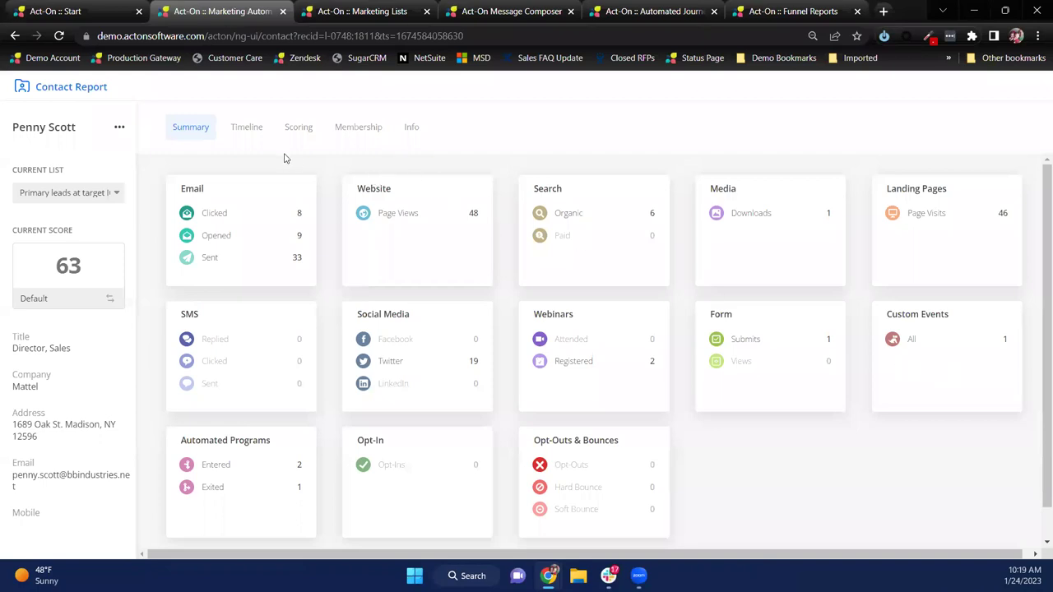
left_click(256, 136)
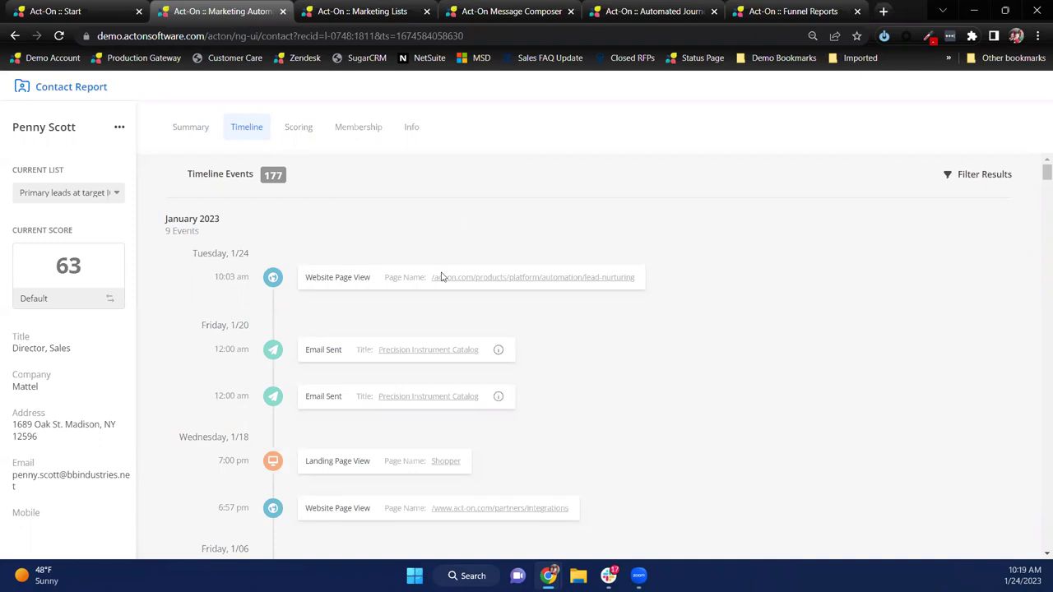
scroll(390, 279, "down", 2)
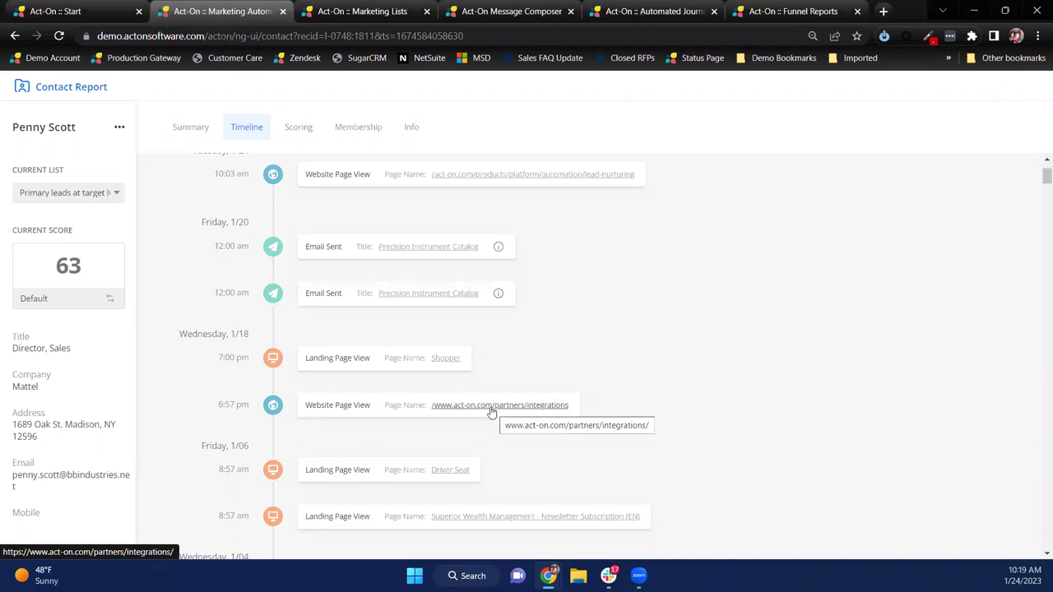
scroll(421, 397, "up", 2)
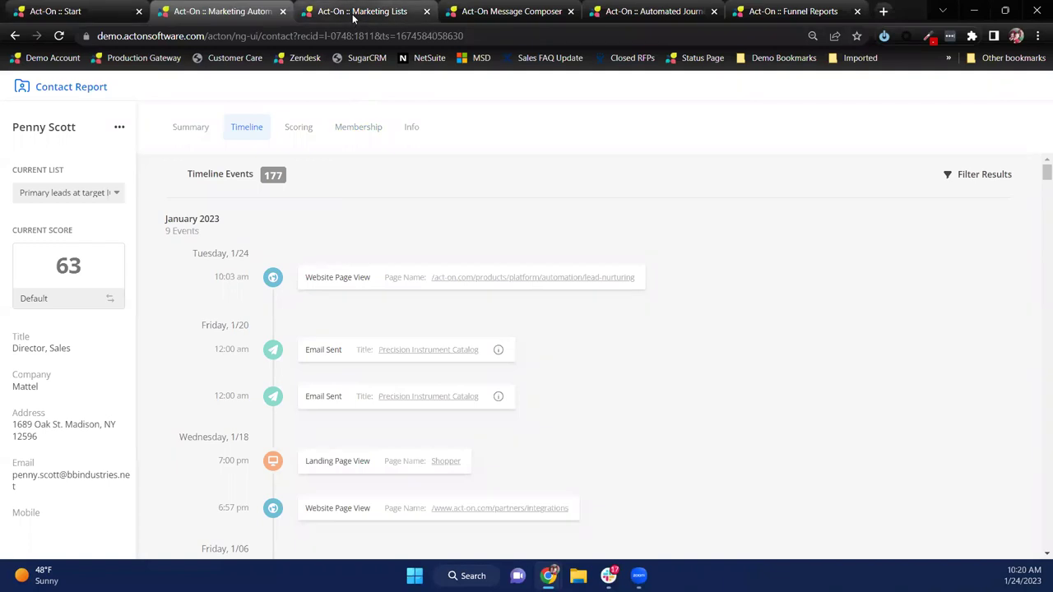
Step: Open the Active School Year Opportunities segment and show the page selected in its visited web pages condition
mouse_move(353, 18)
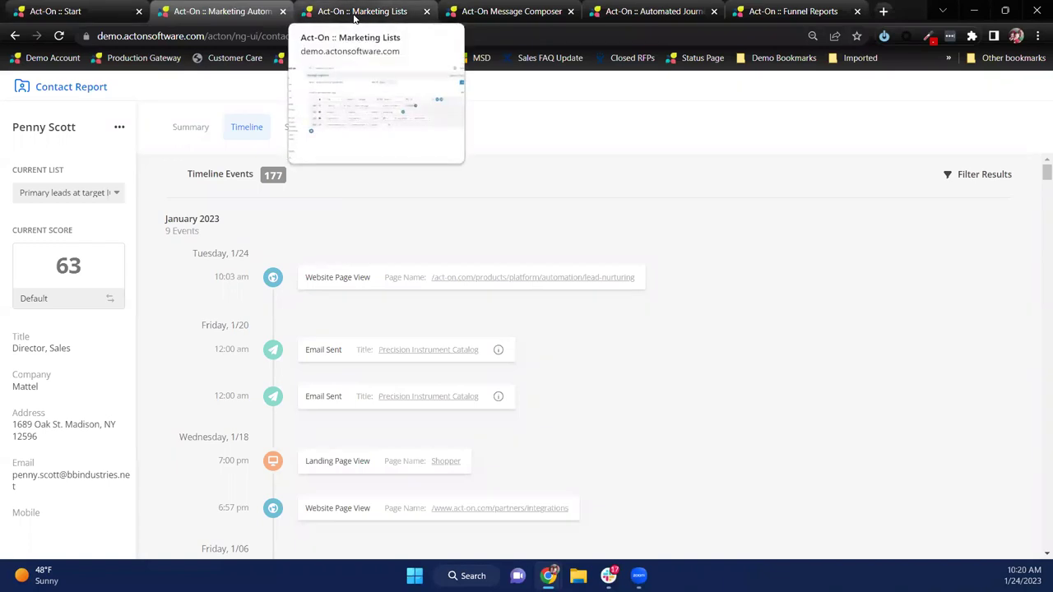
left_click(354, 19)
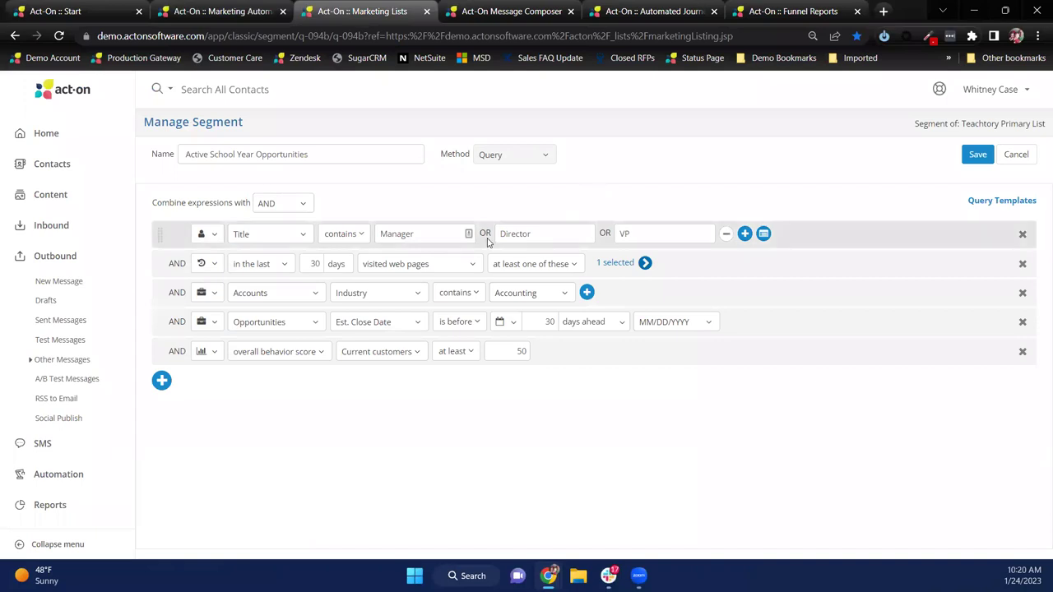
left_click(645, 262)
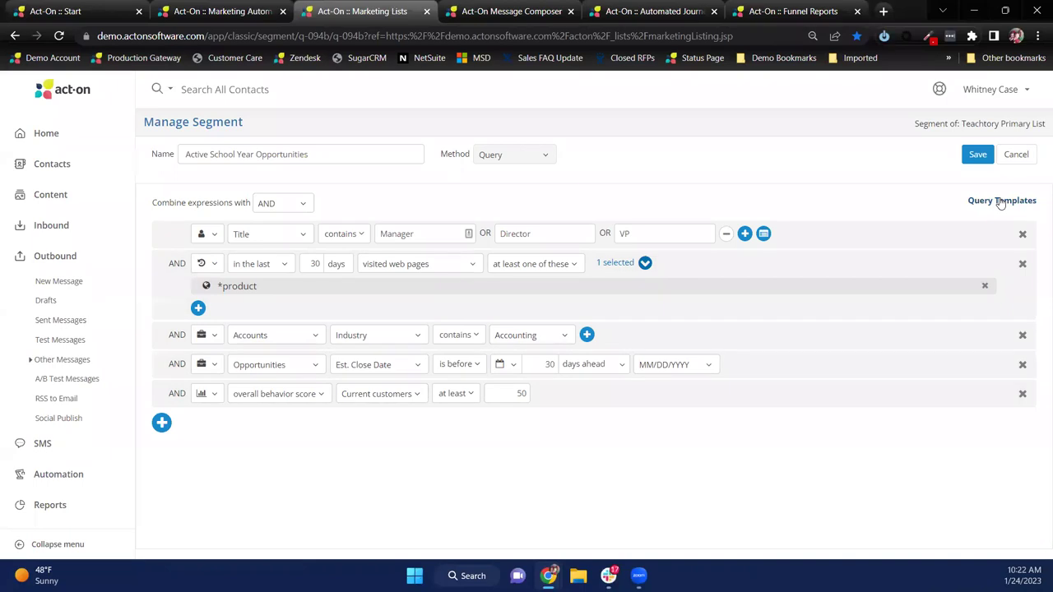
Step: Change the opportunities' Est. Close Date condition to is after 30 days ago
left_click(463, 367)
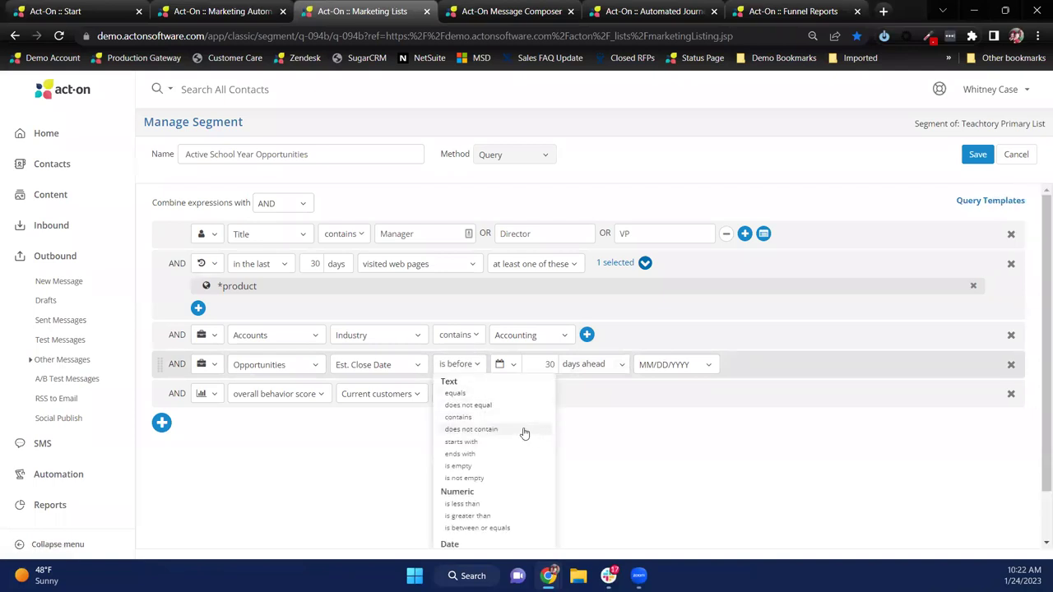
scroll(497, 487, "down", 1)
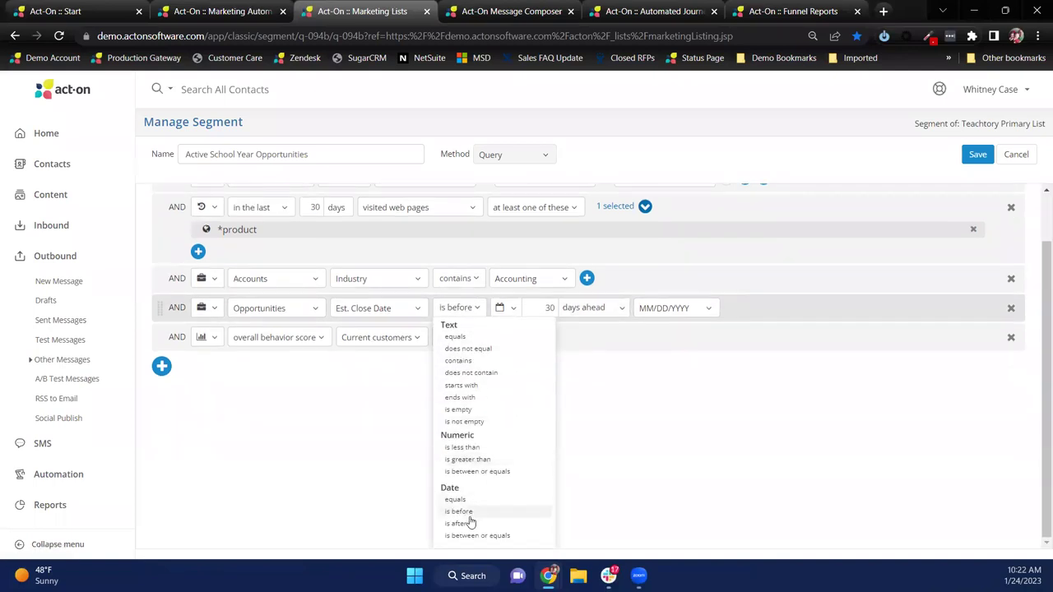
left_click(470, 523)
left_click(586, 366)
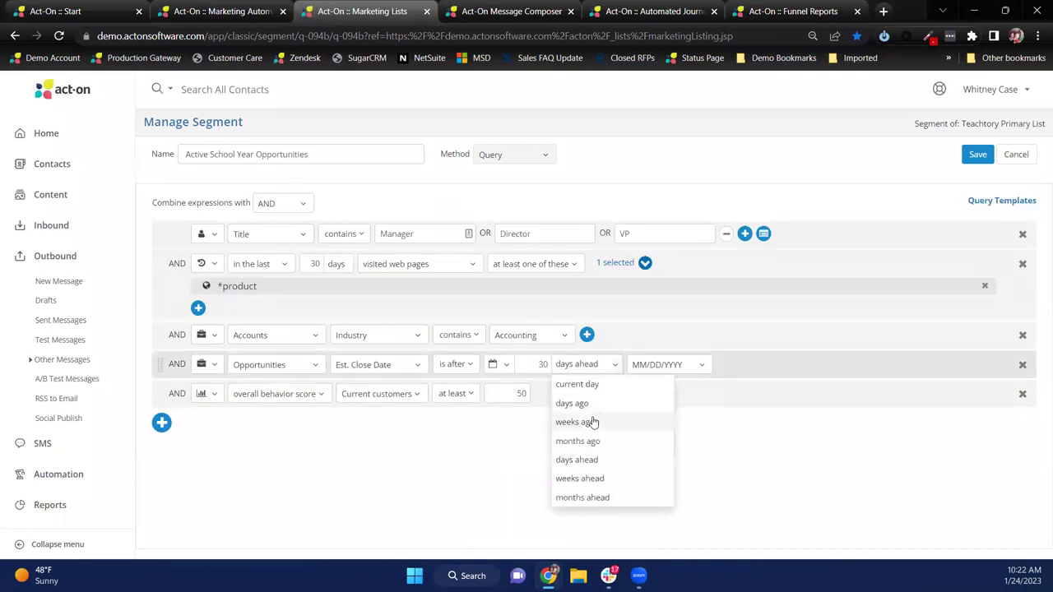
left_click(591, 404)
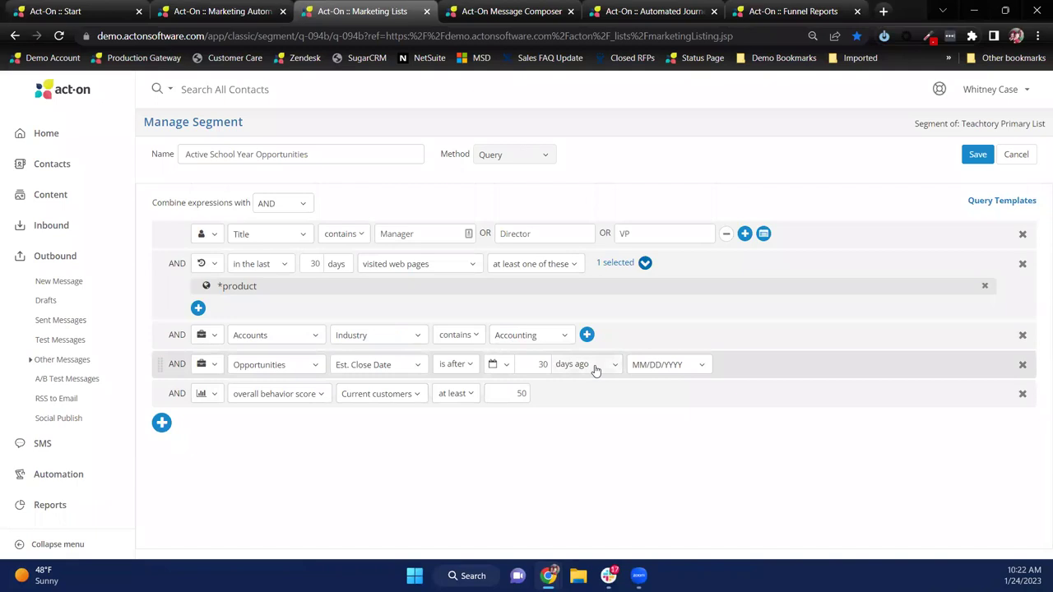
Step: Examine the Teachtory Fall Message design, including its personalization fields and the conditional K-6, Middle School, High School and ELSE image blocks
left_click(485, 13)
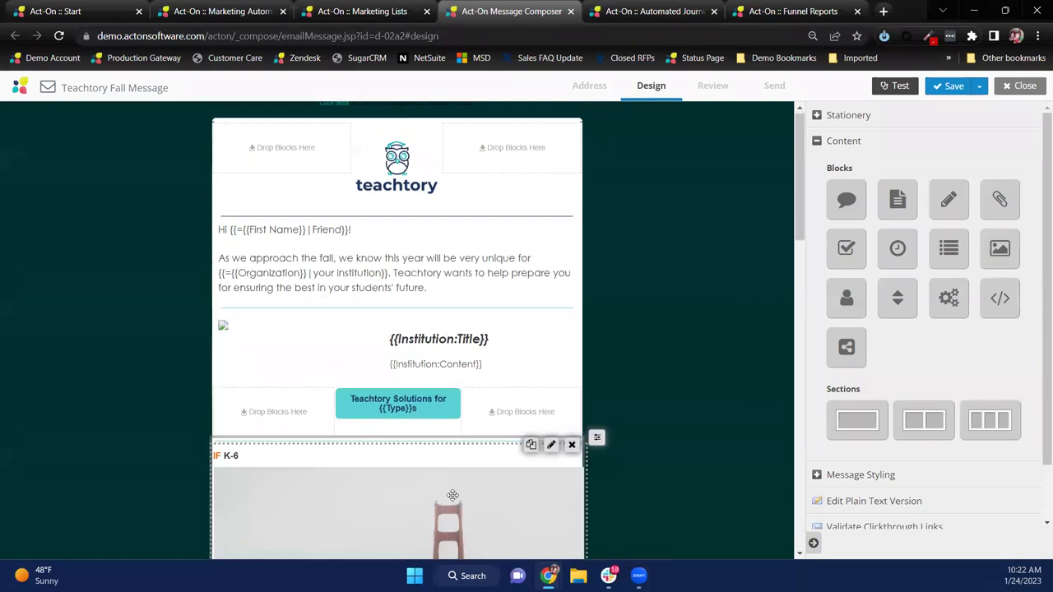
scroll(453, 493, "down", 3)
scroll(453, 494, "down", 4)
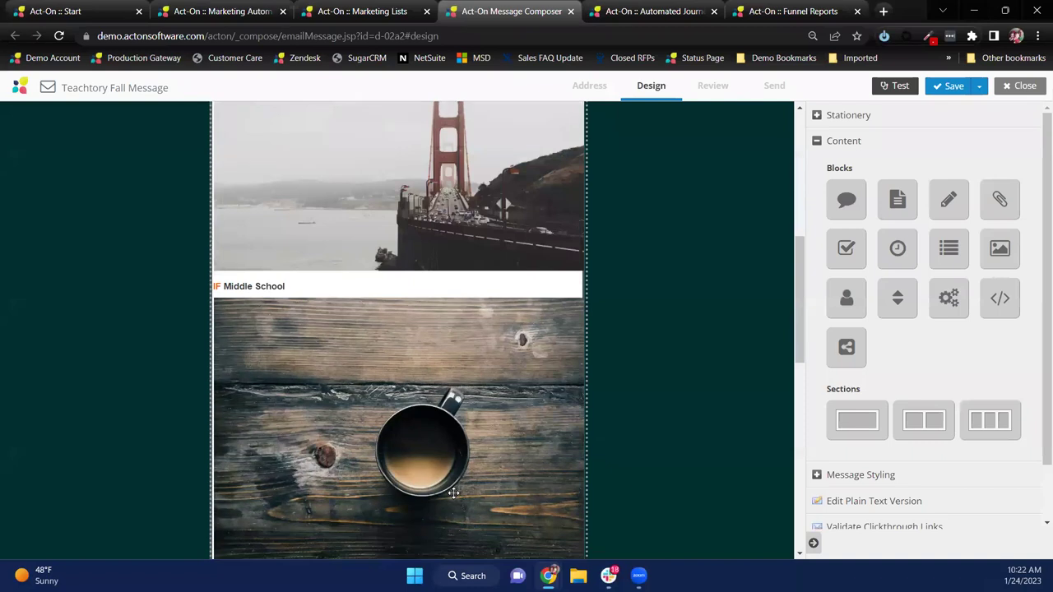
scroll(451, 486, "up", 3)
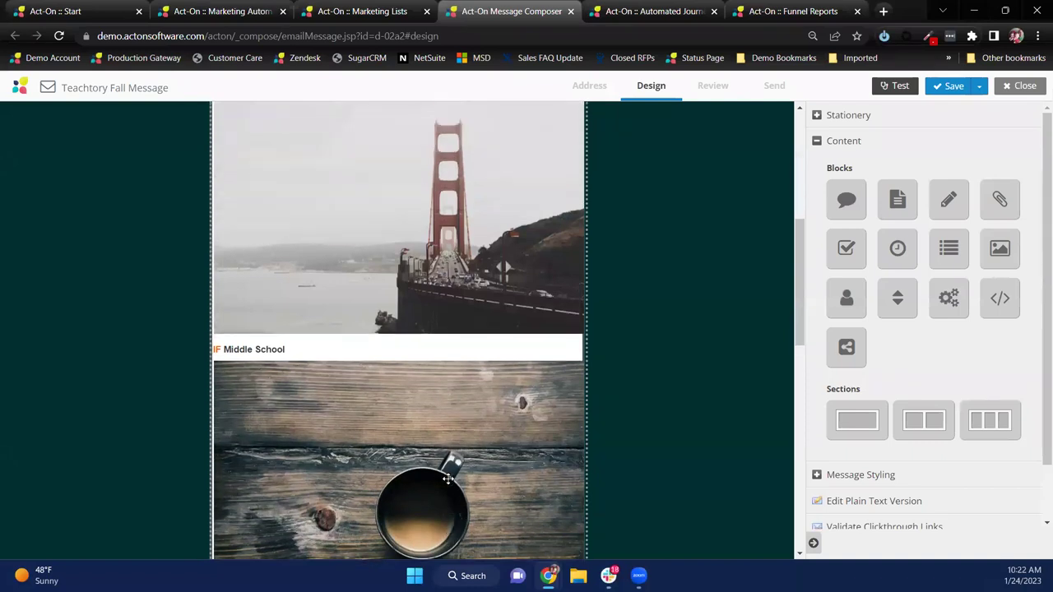
scroll(448, 479, "up", 4)
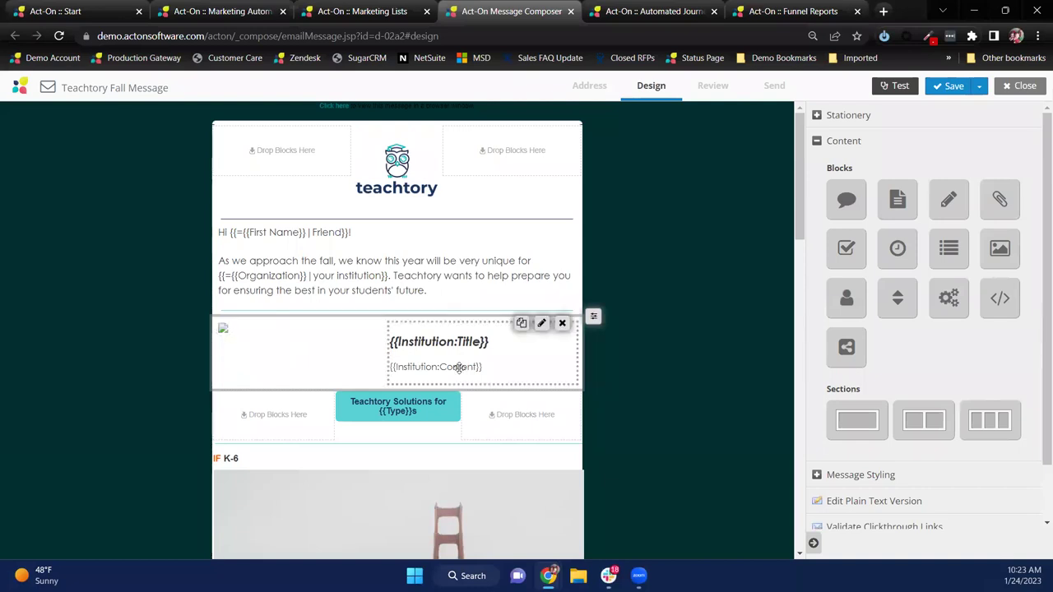
scroll(475, 427, "down", 2)
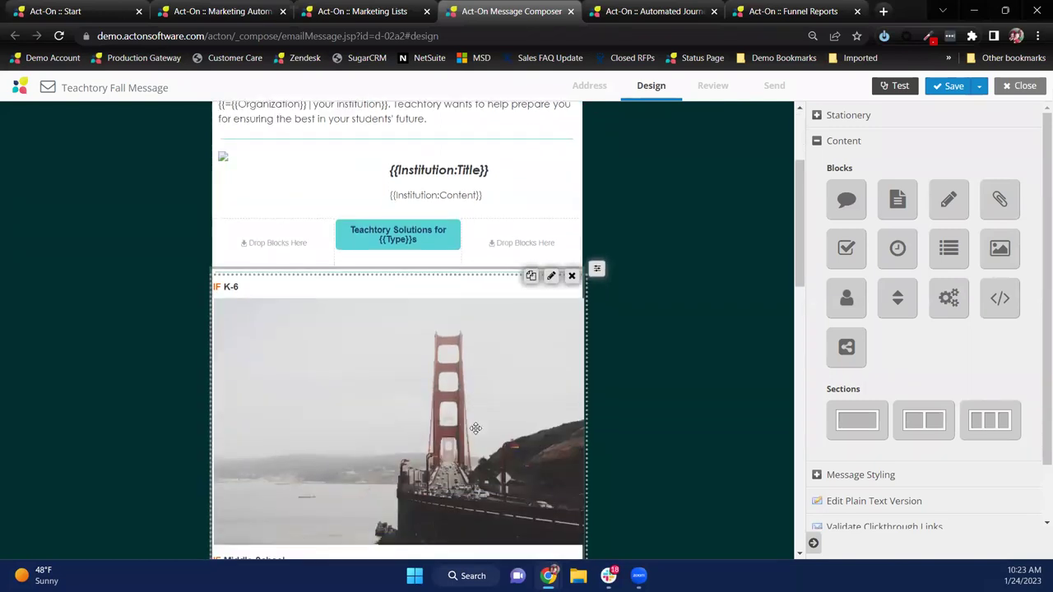
scroll(419, 415, "down", 2)
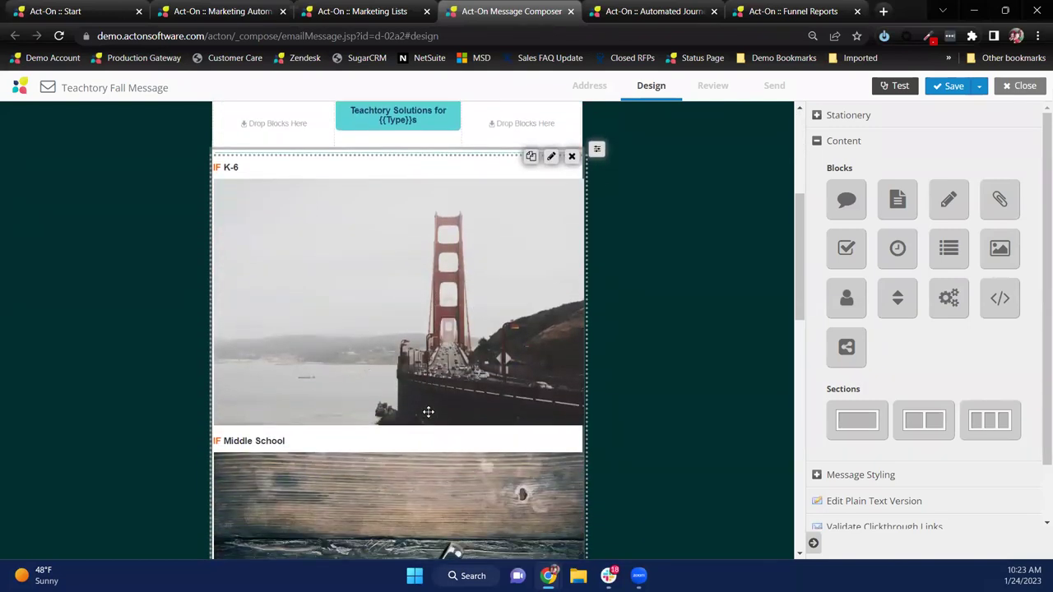
scroll(423, 405, "down", 2)
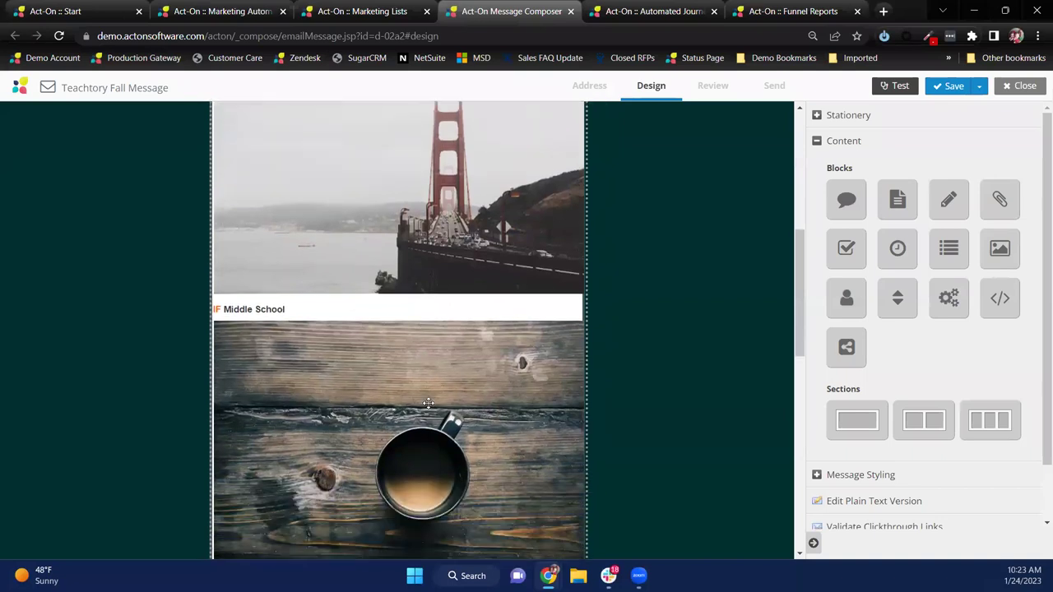
scroll(429, 402, "down", 1)
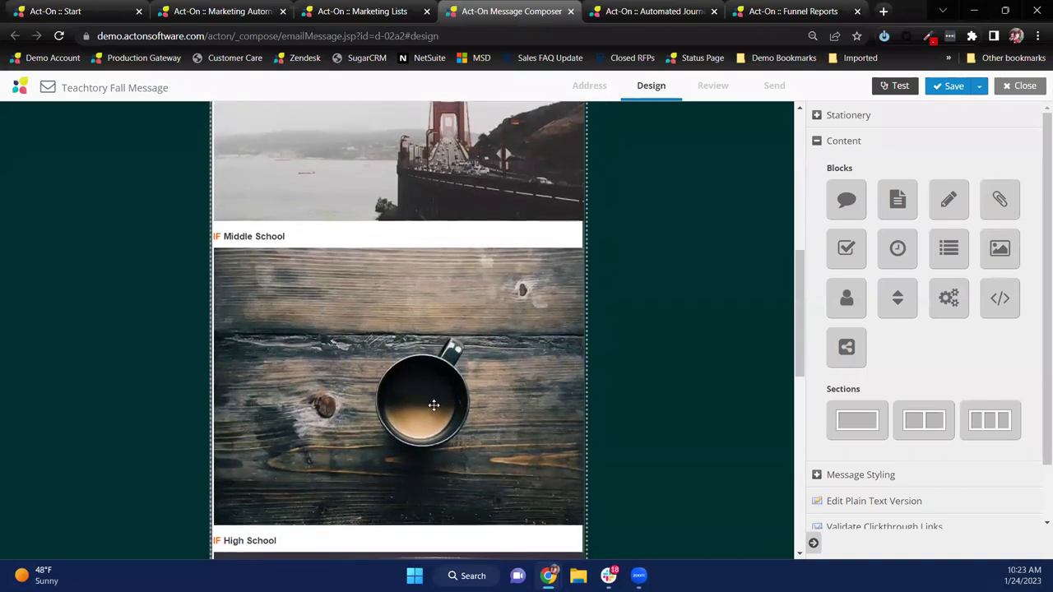
scroll(433, 403, "up", 2)
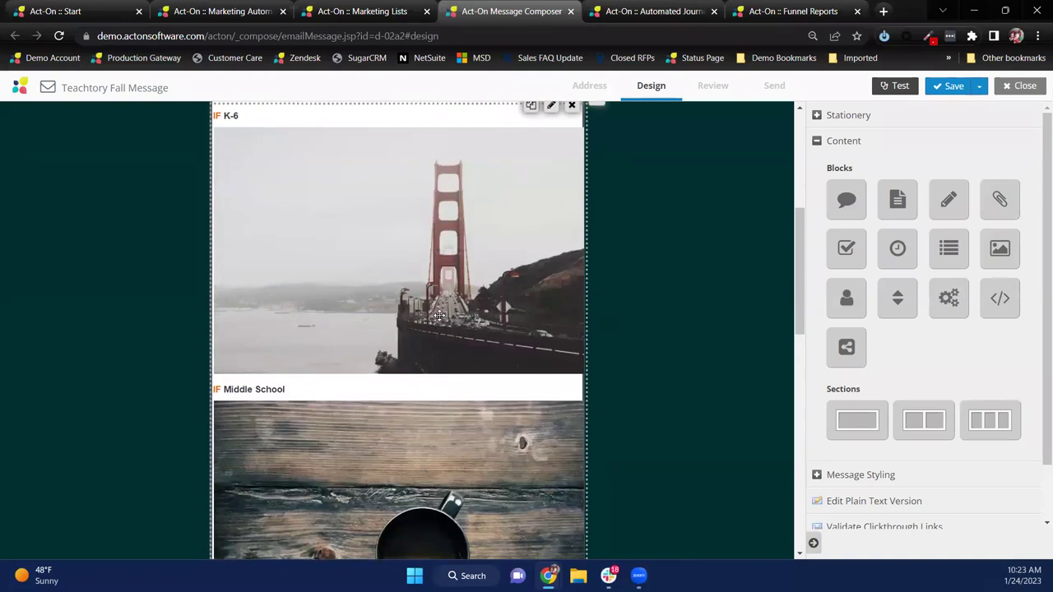
scroll(439, 315, "down", 3)
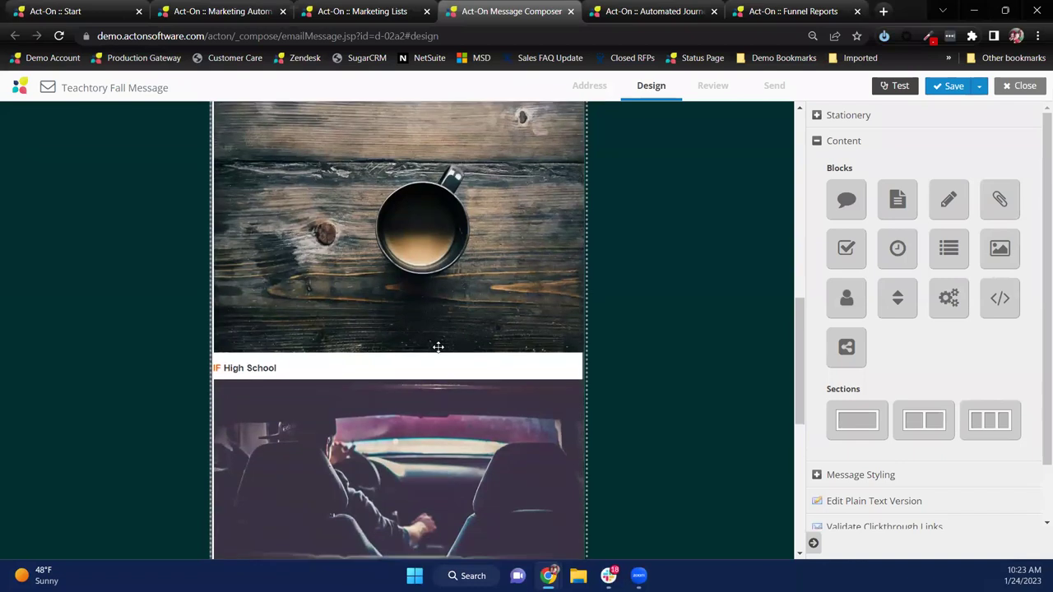
scroll(439, 347, "down", 1)
scroll(439, 348, "down", 1)
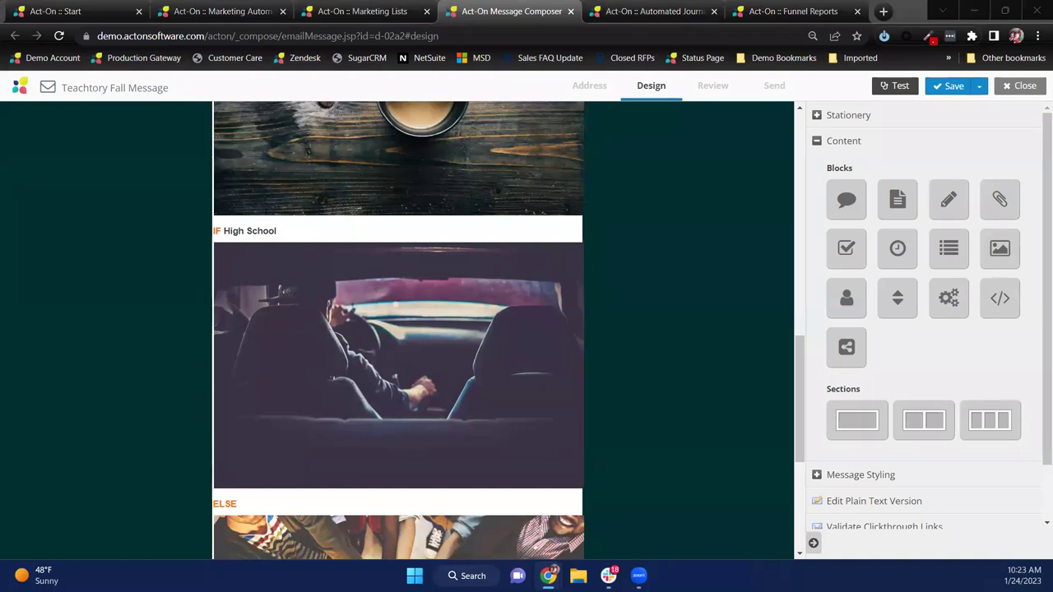
Step: Review the message as a sample preview for the first listed recipient and check its Middle School content
left_click(724, 91)
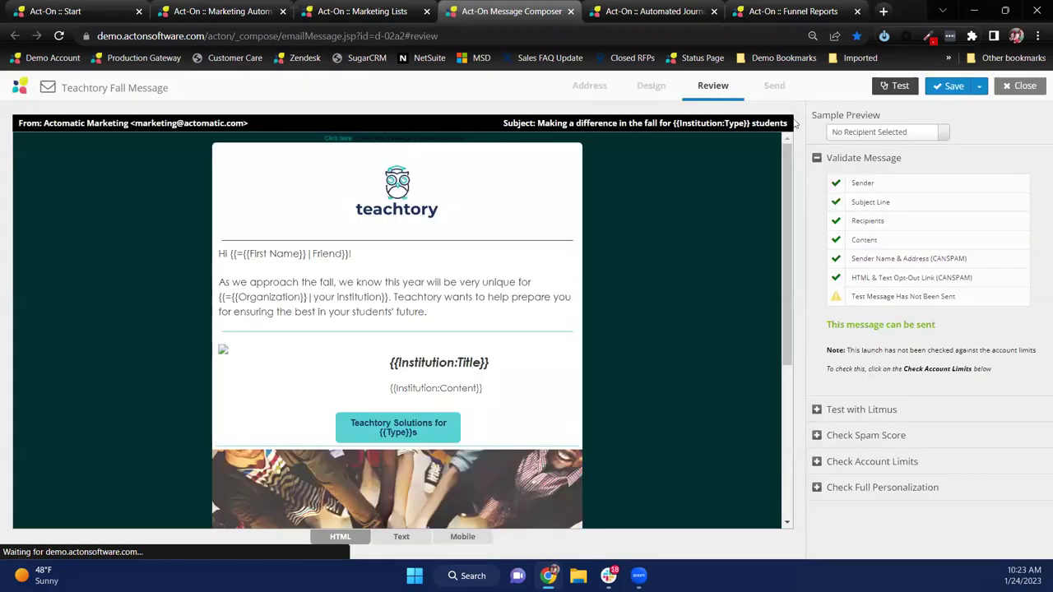
left_click(855, 133)
left_click(852, 162)
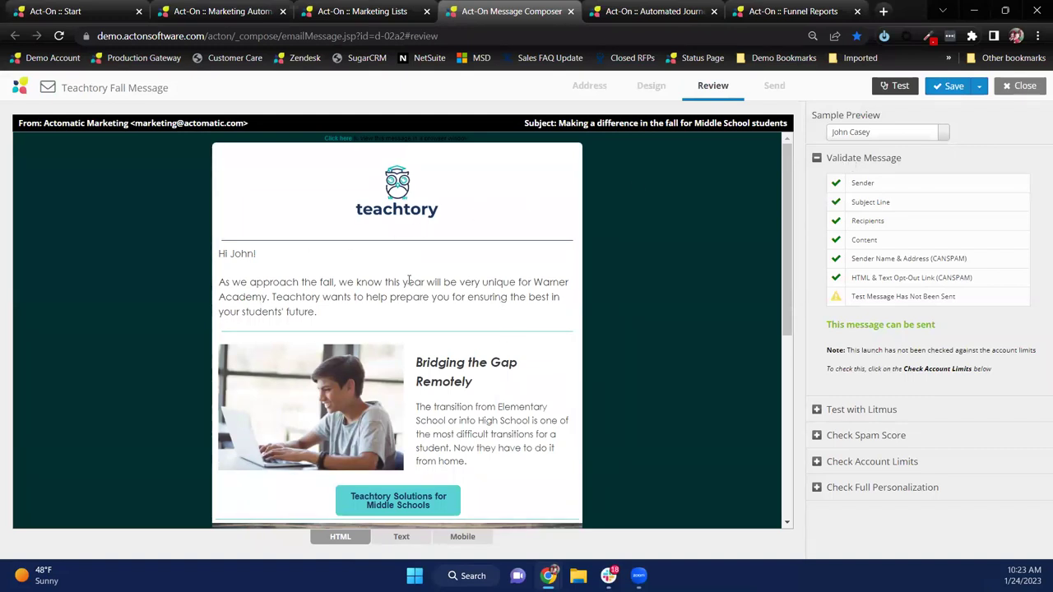
scroll(387, 469, "down", 1)
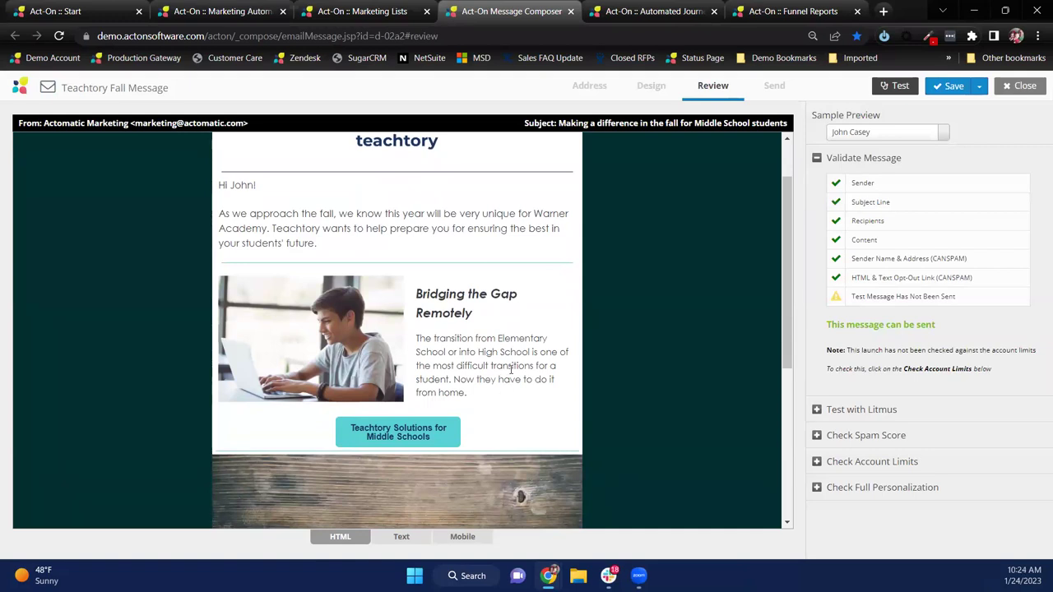
scroll(541, 359, "down", 2)
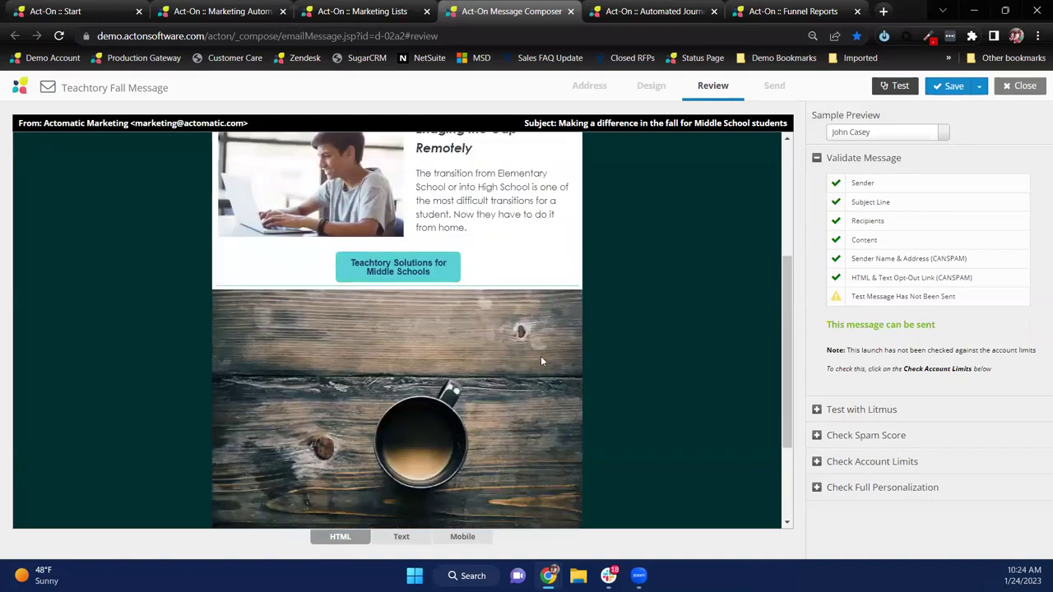
Step: Preview the message for the second and third listed recipients and check the personalized text and images
left_click(893, 136)
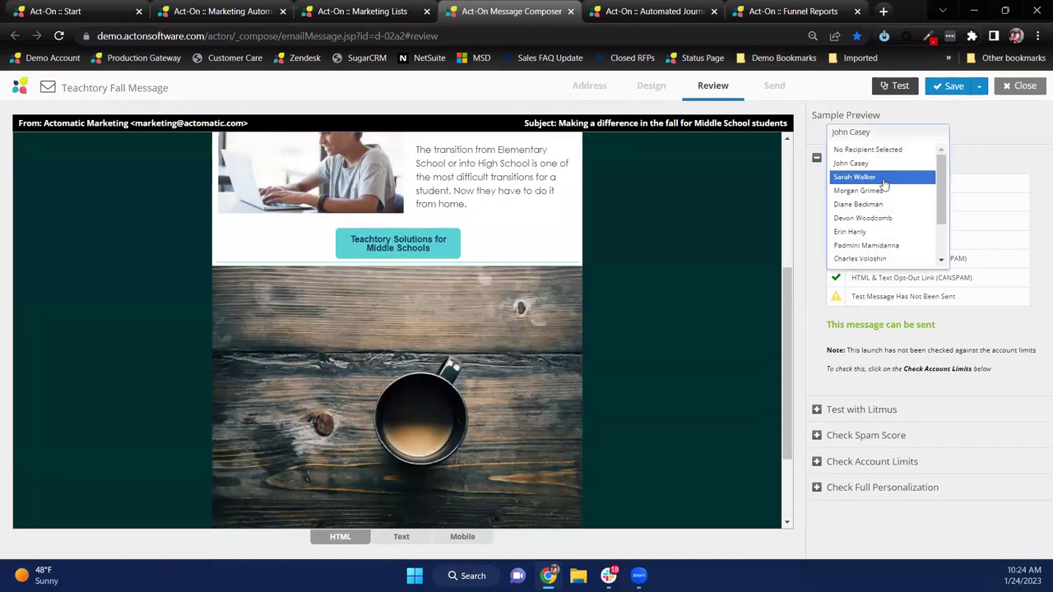
left_click(884, 182)
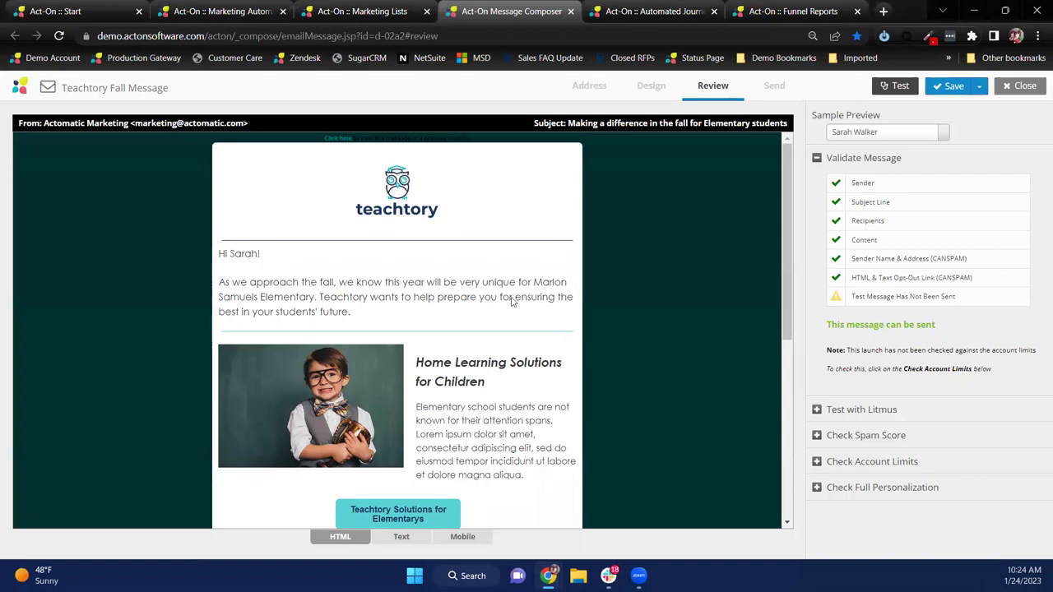
left_click(856, 134)
left_click(858, 187)
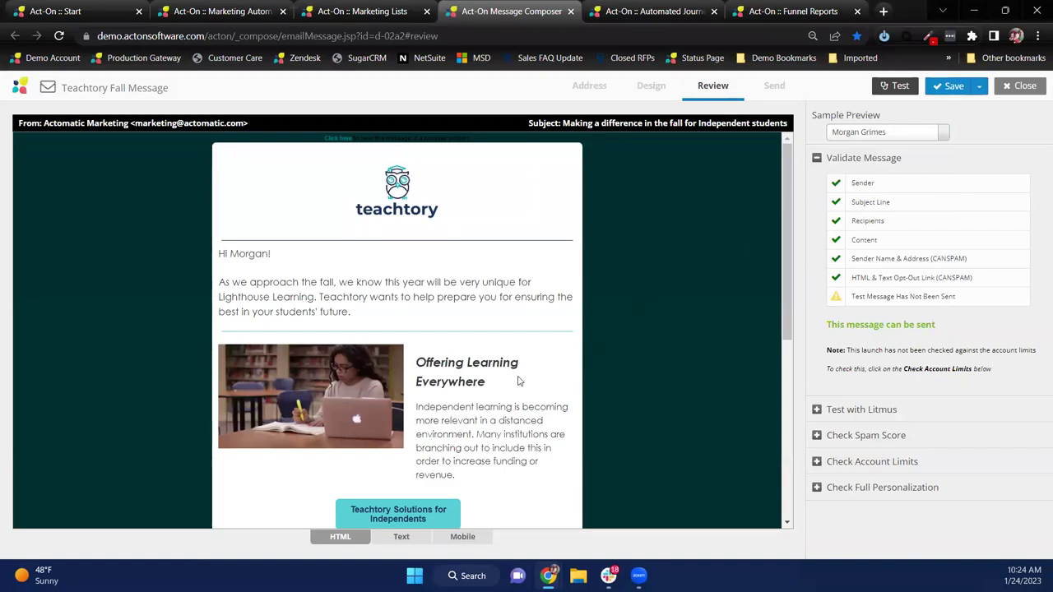
scroll(491, 384, "down", 1)
scroll(491, 385, "down", 3)
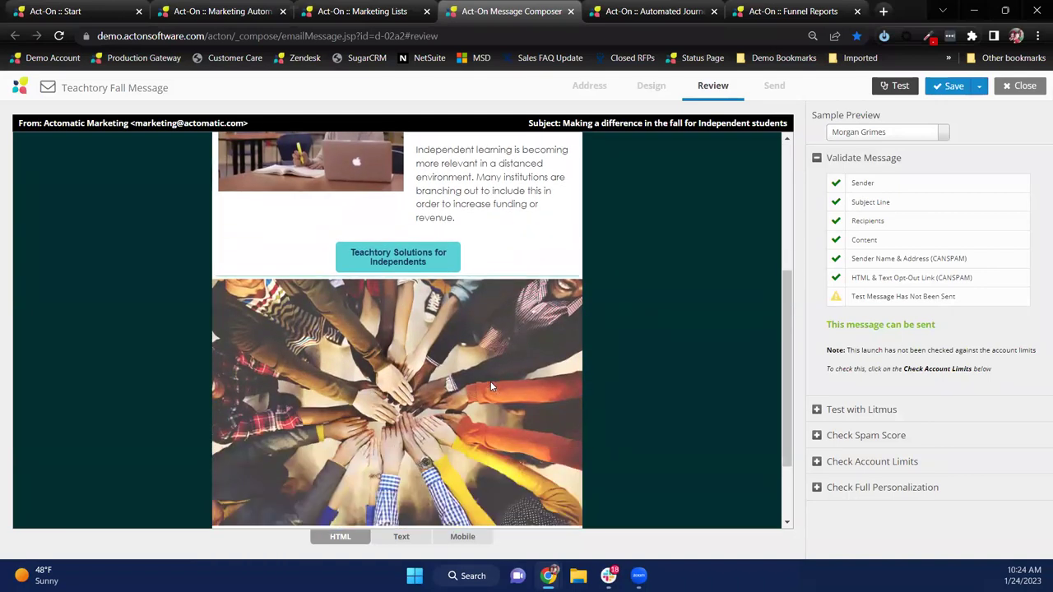
scroll(487, 387, "up", 3)
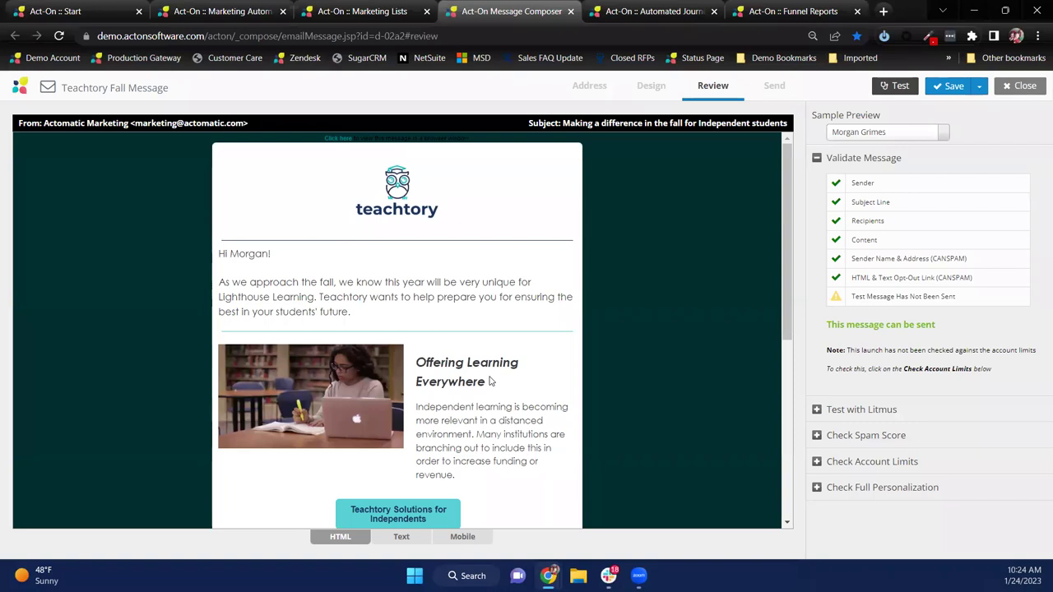
Step: Compare the Send now and Send over time options for the message, finishing with Use Adaptive Sending selected
left_click(772, 88)
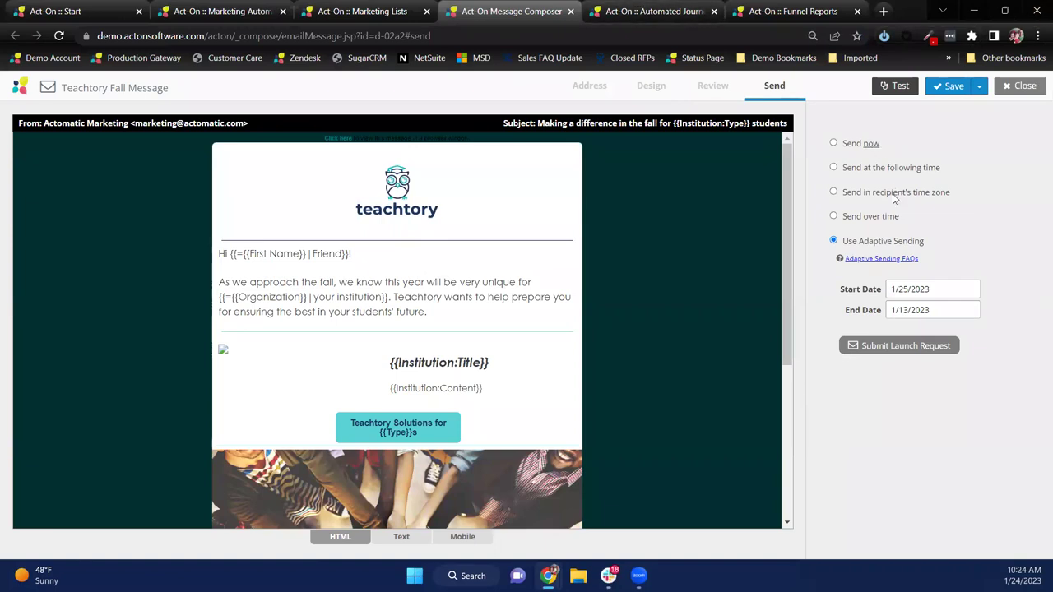
left_click(834, 144)
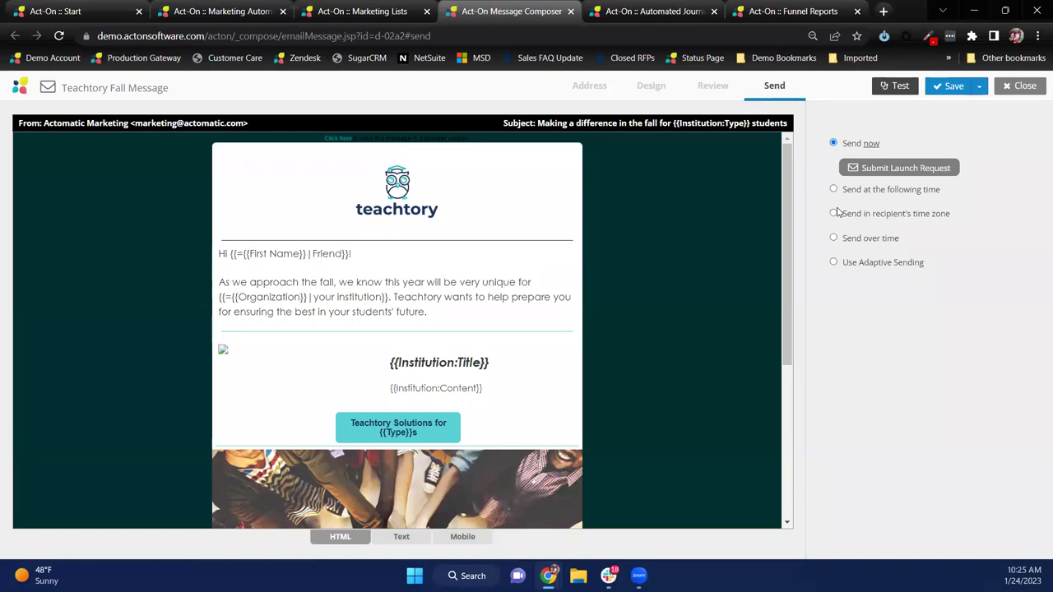
left_click(834, 237)
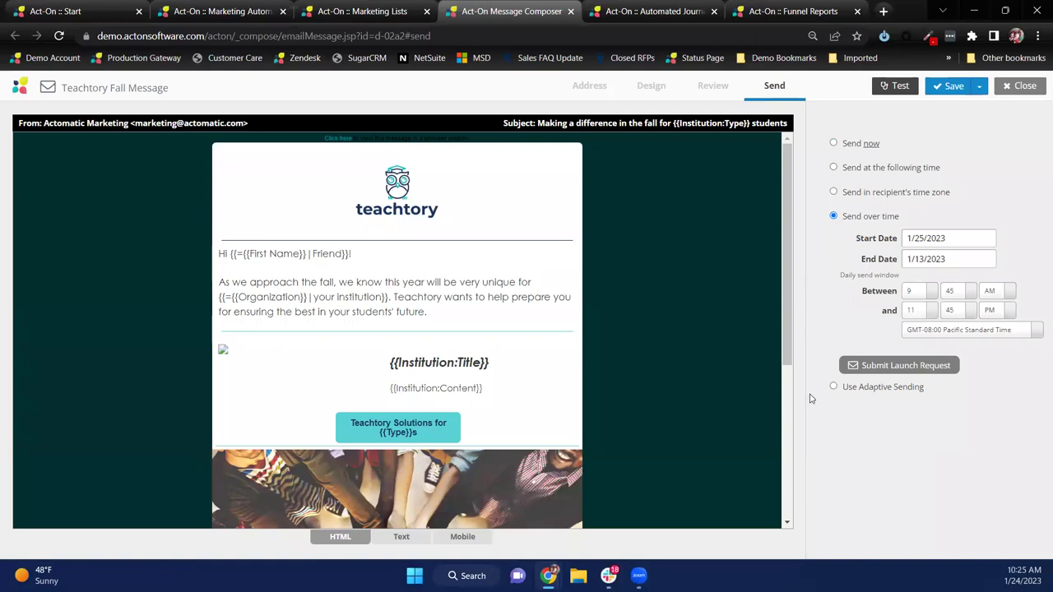
left_click(834, 387)
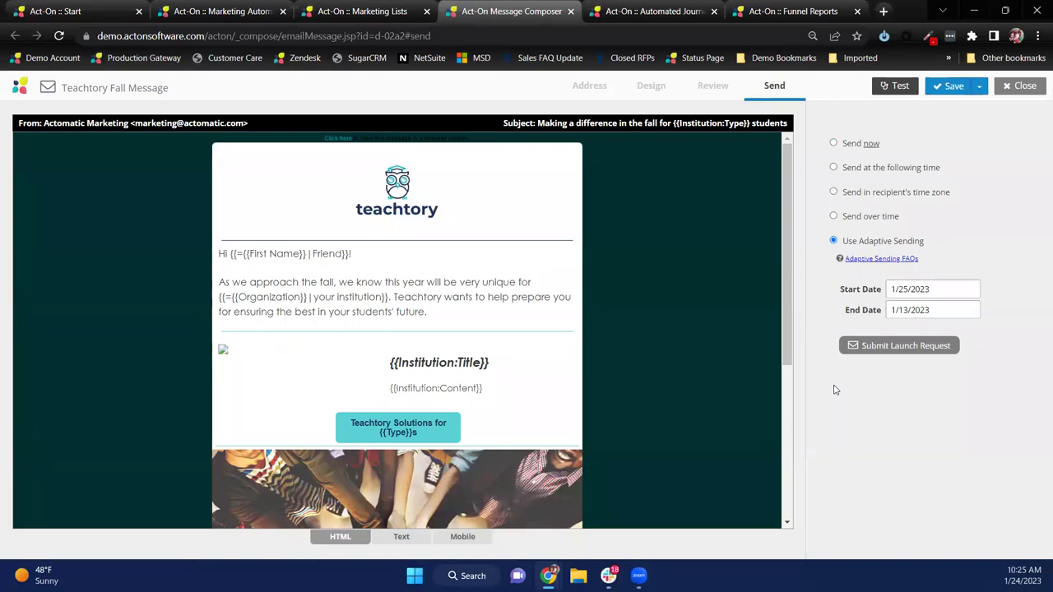
Step: Check the End Date selection for the message's Adaptive Sending option
left_click(920, 315)
left_click(969, 390)
Step: Switch to the Early Stage (Education) program, review the conditional messages in its Send Targeted Ebook step, and cancel out of the step
left_click(656, 18)
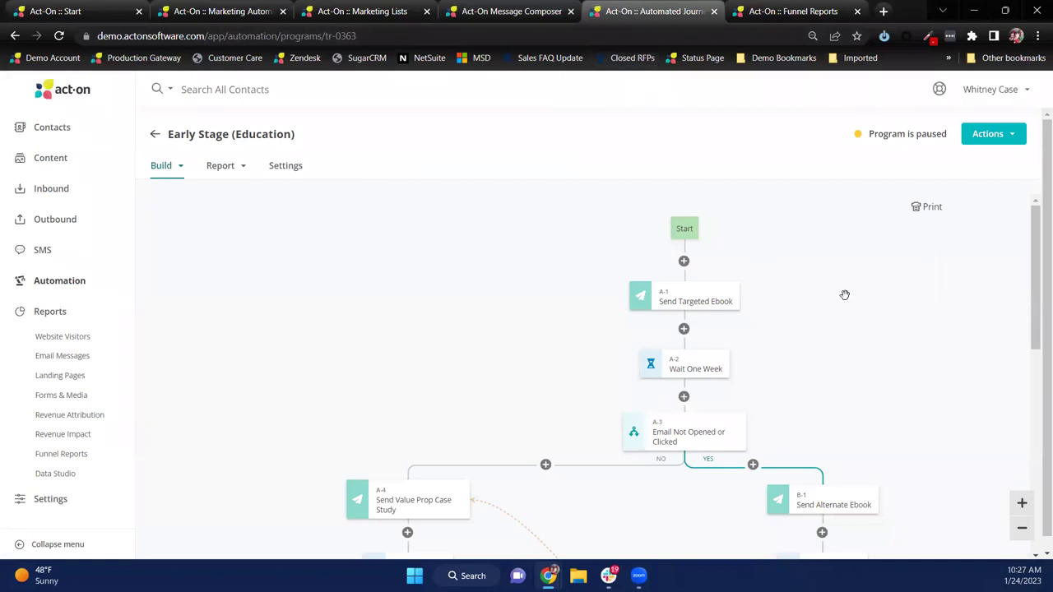
scroll(845, 295, "down", 1)
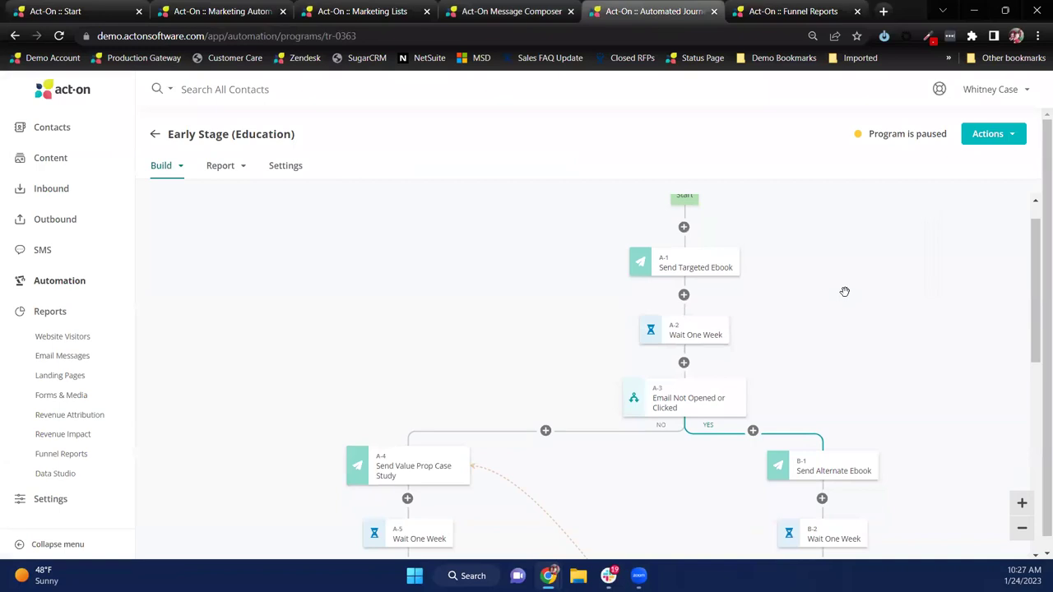
scroll(845, 292, "down", 1)
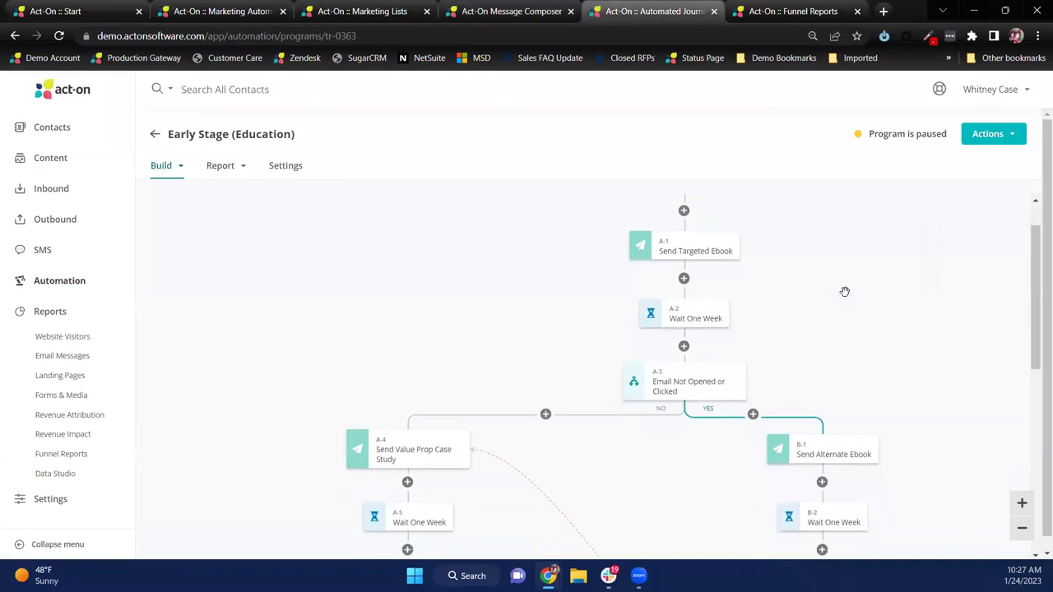
left_click(708, 250)
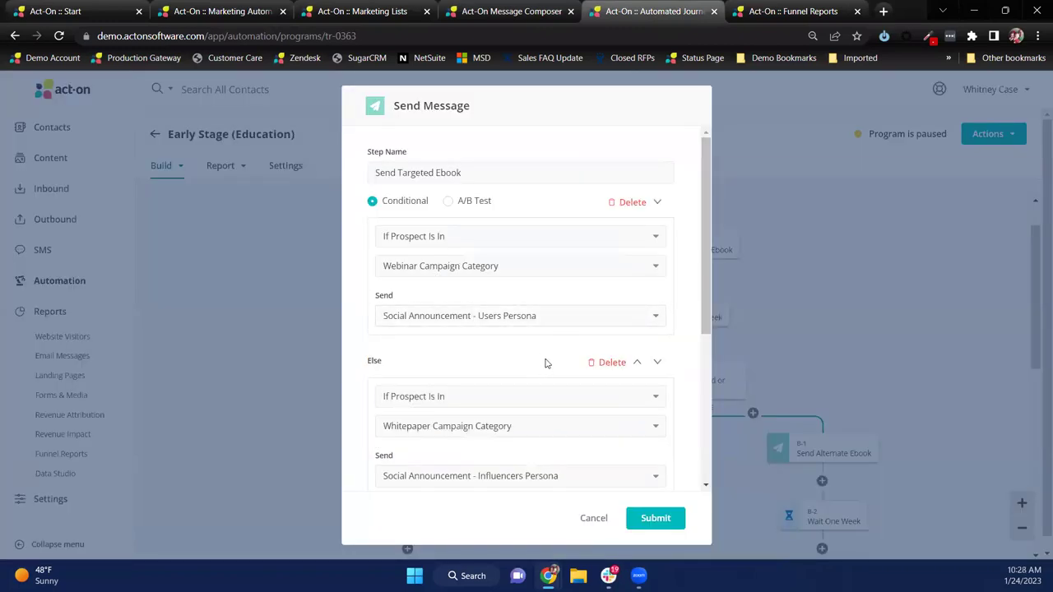
scroll(545, 362, "down", 1)
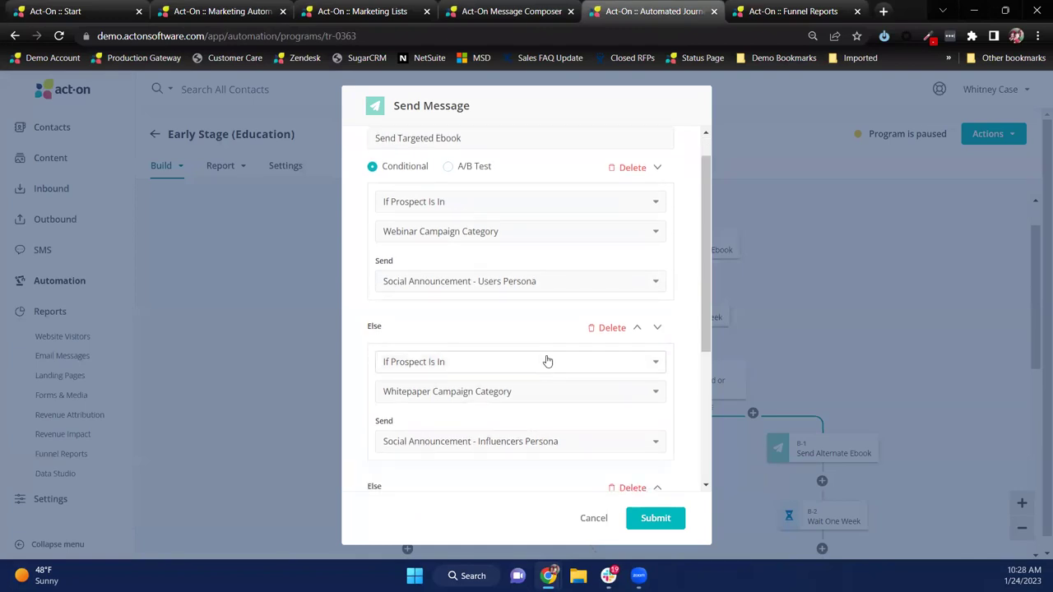
scroll(547, 359, "down", 1)
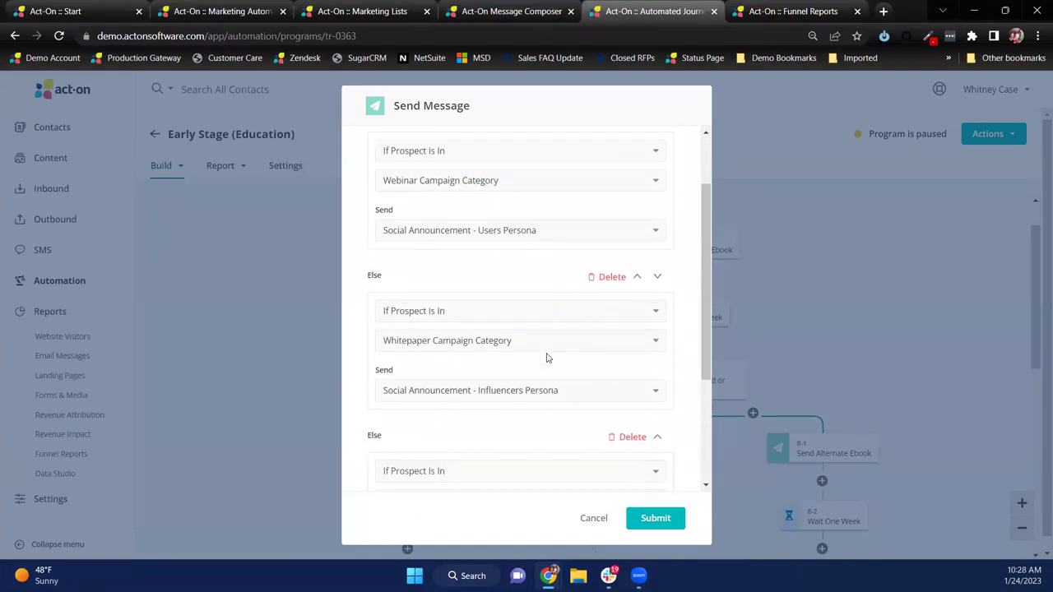
scroll(547, 359, "up", 2)
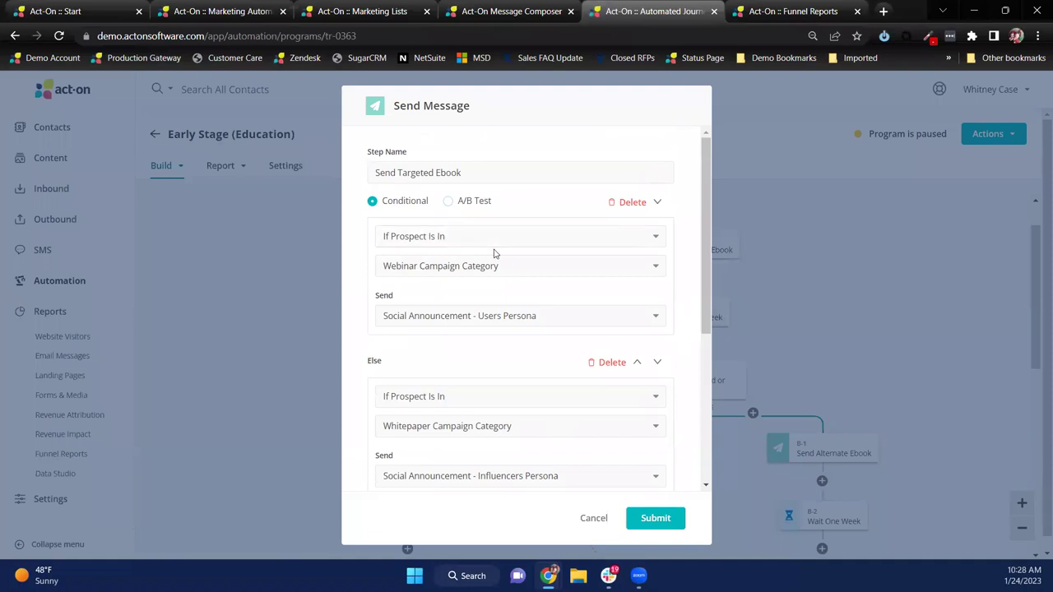
scroll(494, 255, "down", 6)
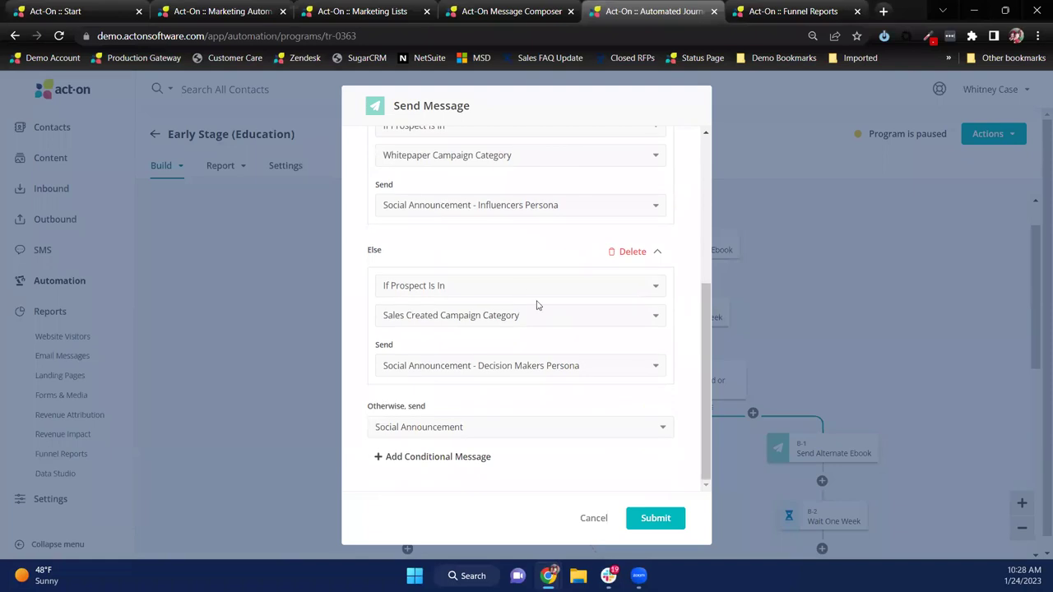
left_click(592, 519)
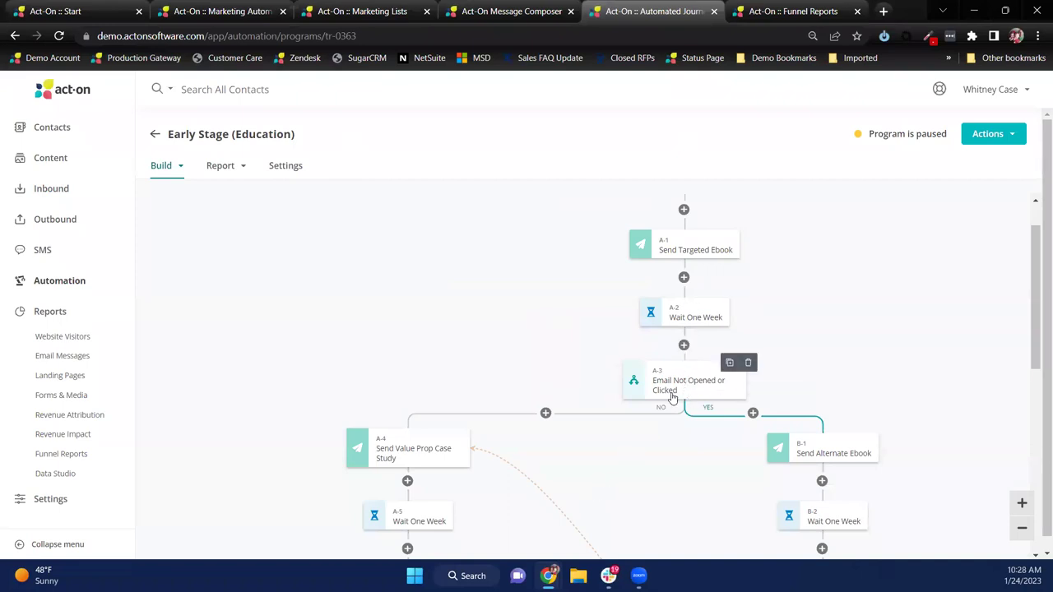
Step: Examine the program flow from the Email Not Opened or Clicked branches through the SMS, CRM task, Go to Another Step and Exit the Program steps
scroll(833, 457, "down", 3)
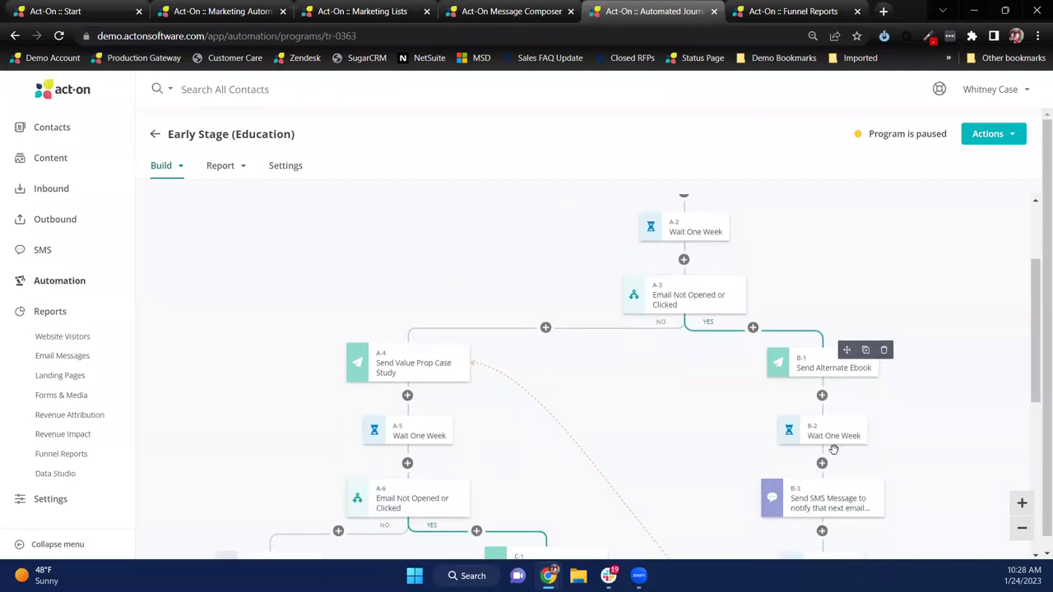
scroll(831, 445, "down", 2)
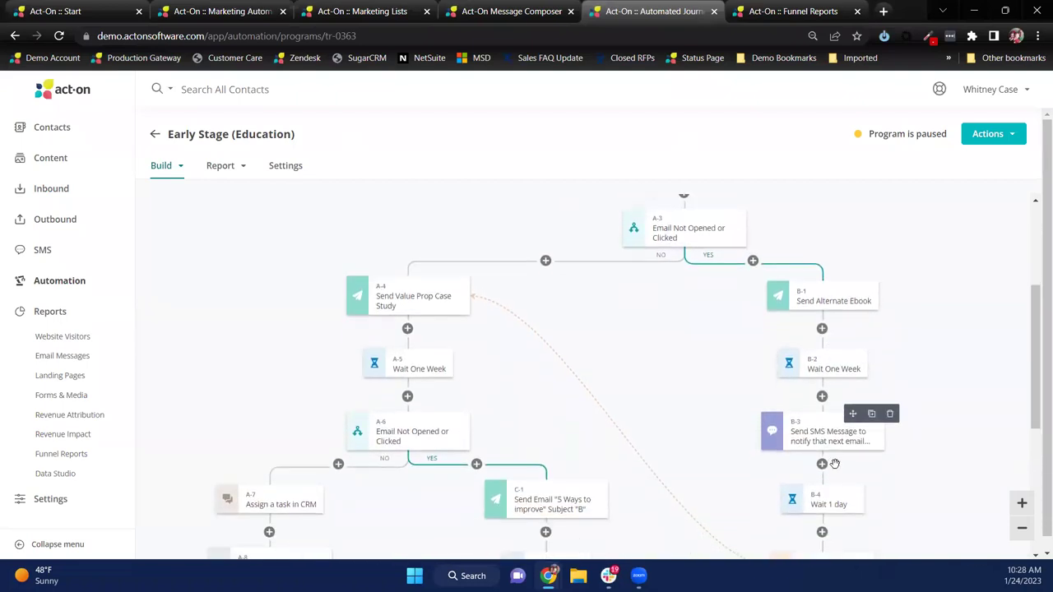
scroll(828, 448, "down", 2)
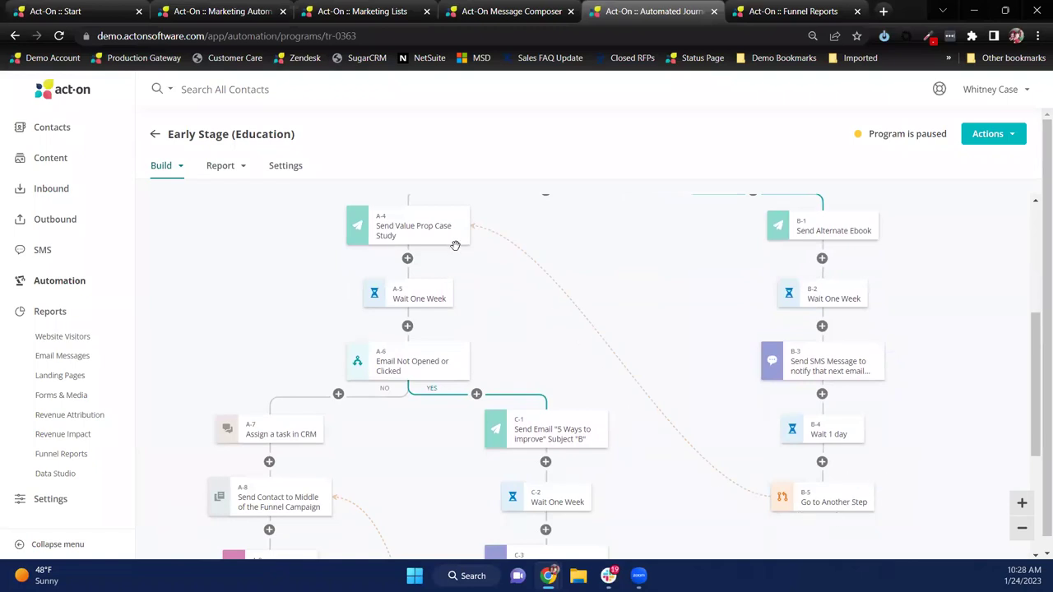
scroll(455, 247, "up", 2)
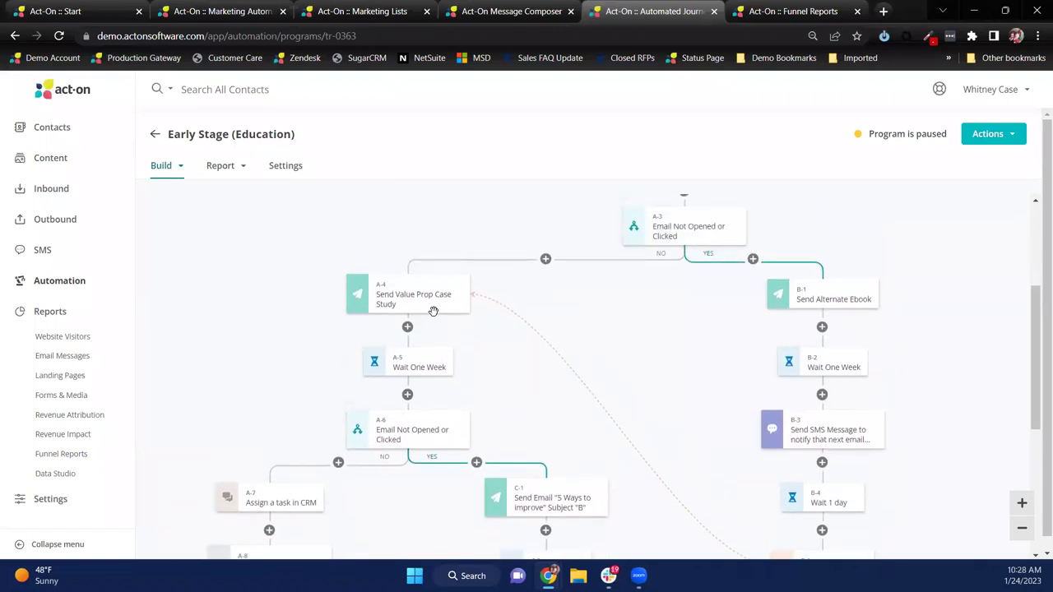
mouse_move(436, 315)
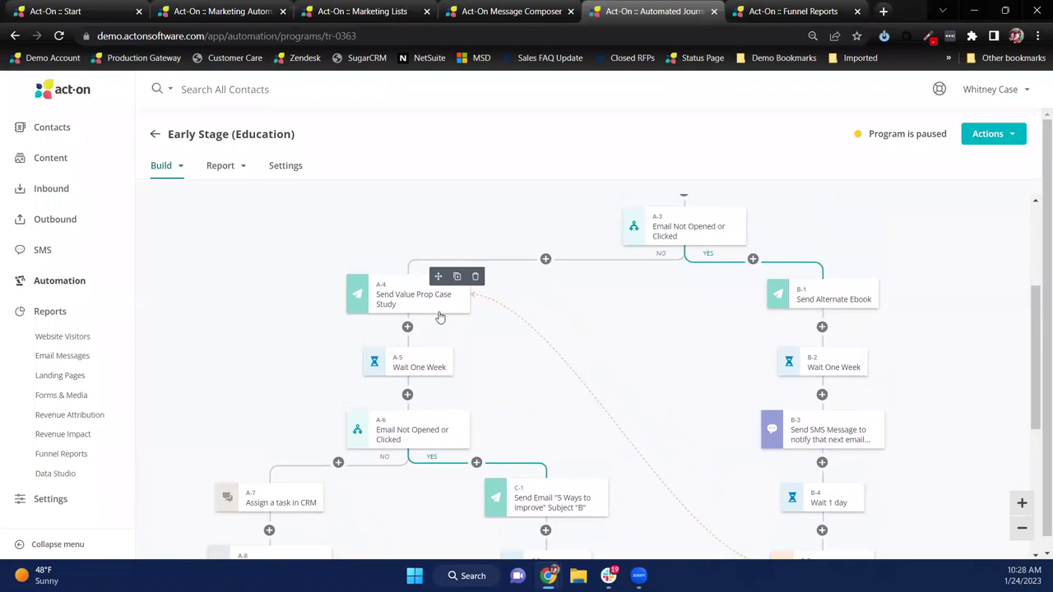
scroll(437, 313, "down", 1)
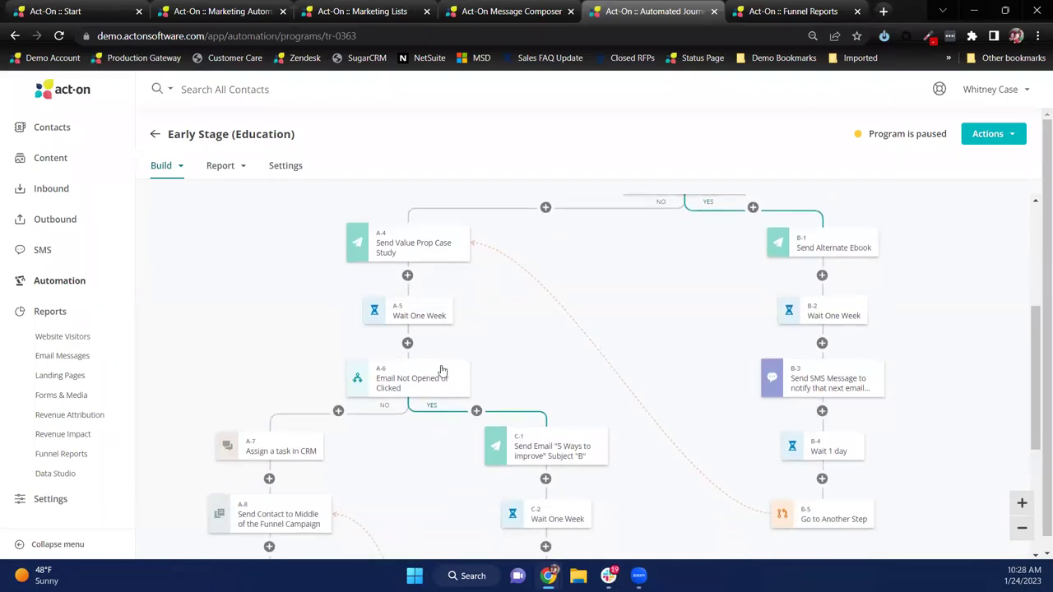
mouse_move(298, 461)
scroll(374, 492, "down", 1)
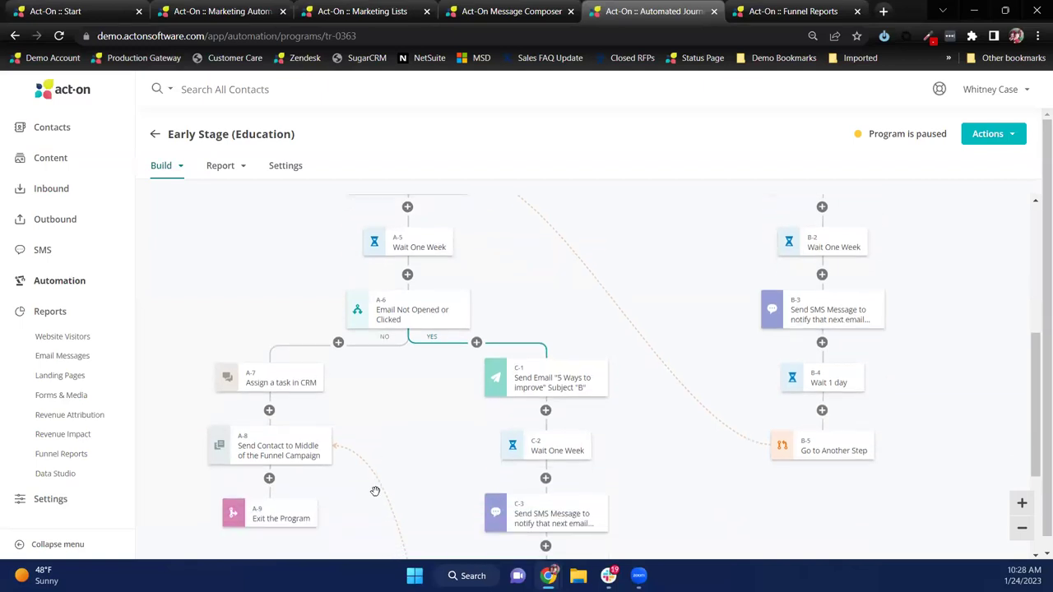
scroll(377, 489, "up", 1)
scroll(378, 487, "up", 3)
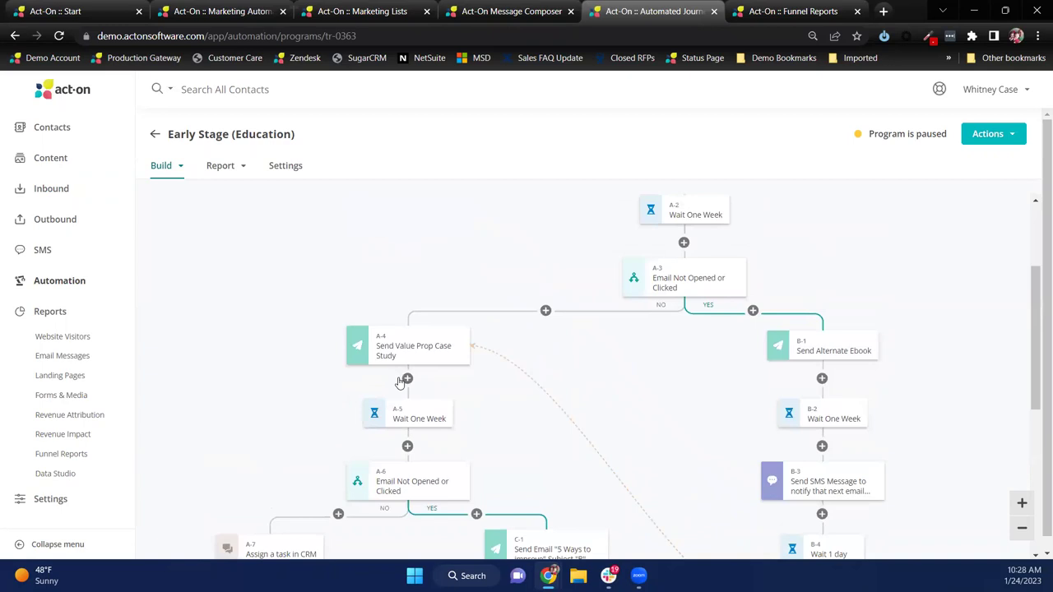
Step: Check which step types can be added after Send Value Prop Case Study, and close the selection without adding one
left_click(407, 380)
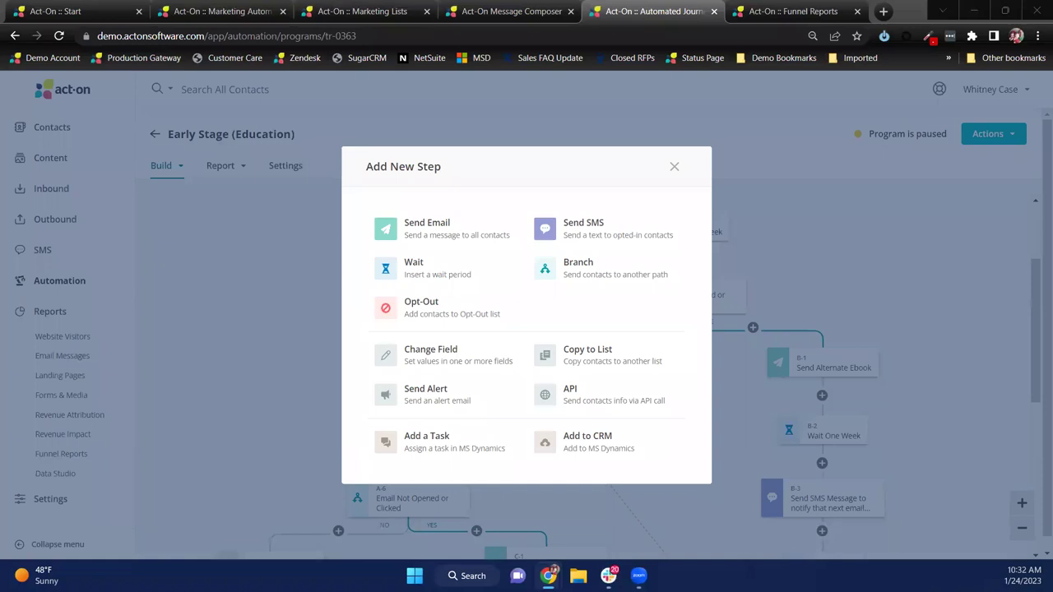
left_click(674, 167)
mouse_move(709, 306)
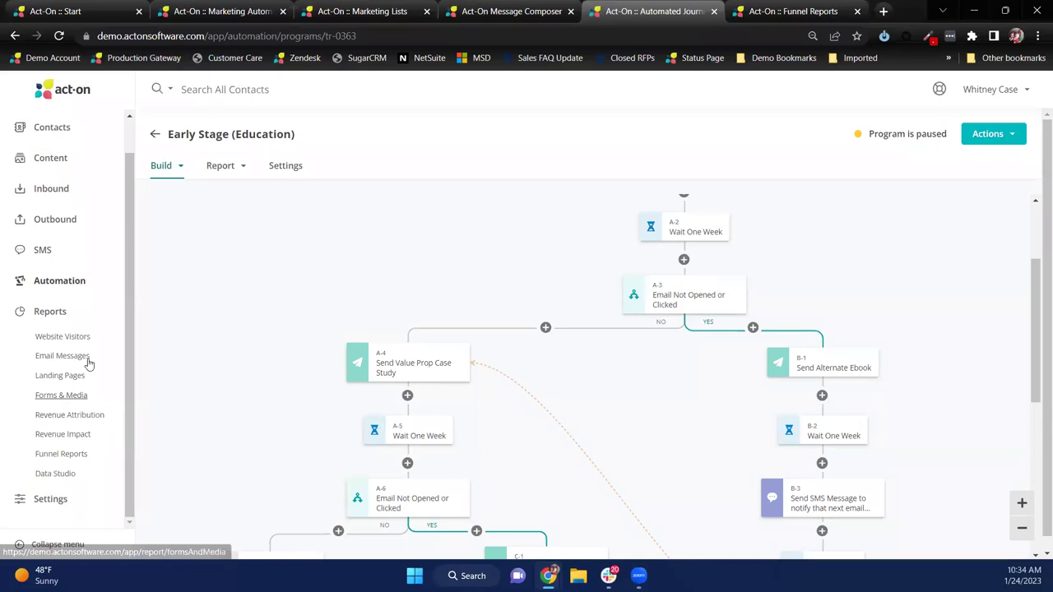
Step: Go to the list of automated programs and open the performance report of the Top of the funnel program
left_click(80, 285)
left_click(67, 337)
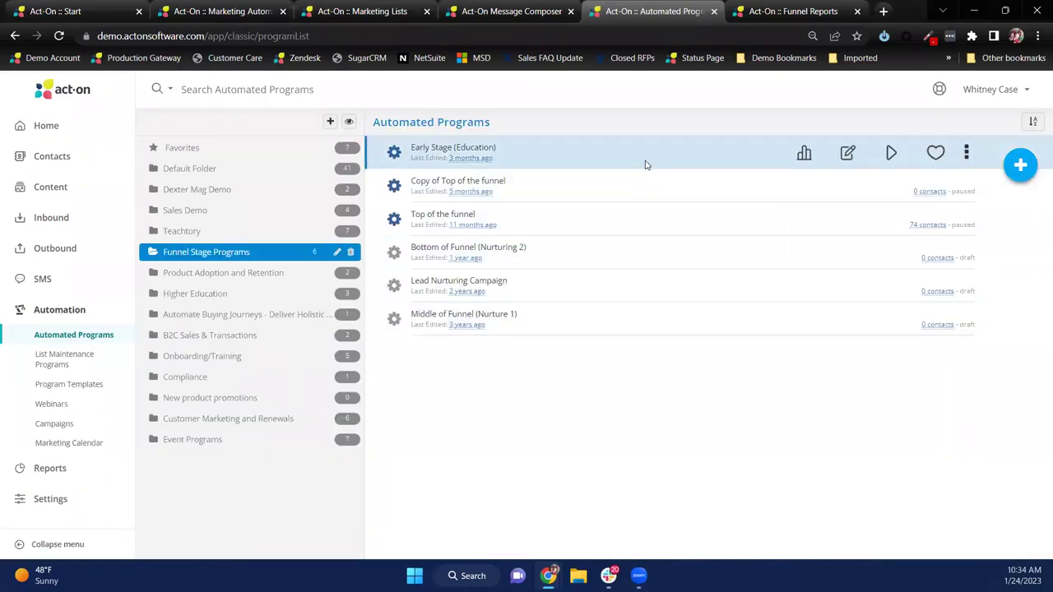
mouse_move(752, 219)
left_click(811, 224)
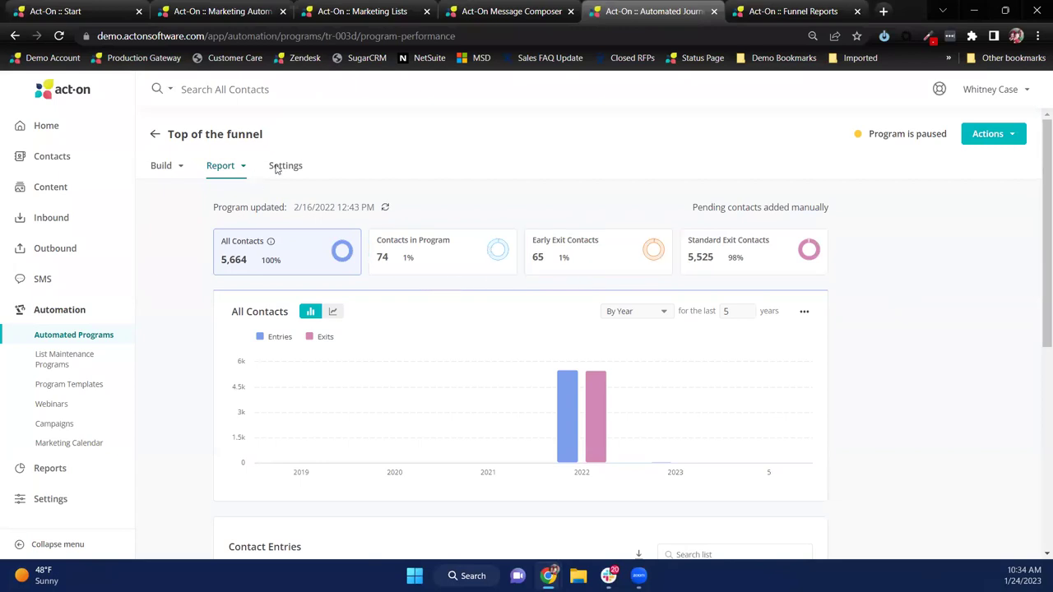
Step: Open the steps report for Top of the funnel and review the waiting, completed and exited contacts for each step
left_click(244, 168)
left_click(245, 212)
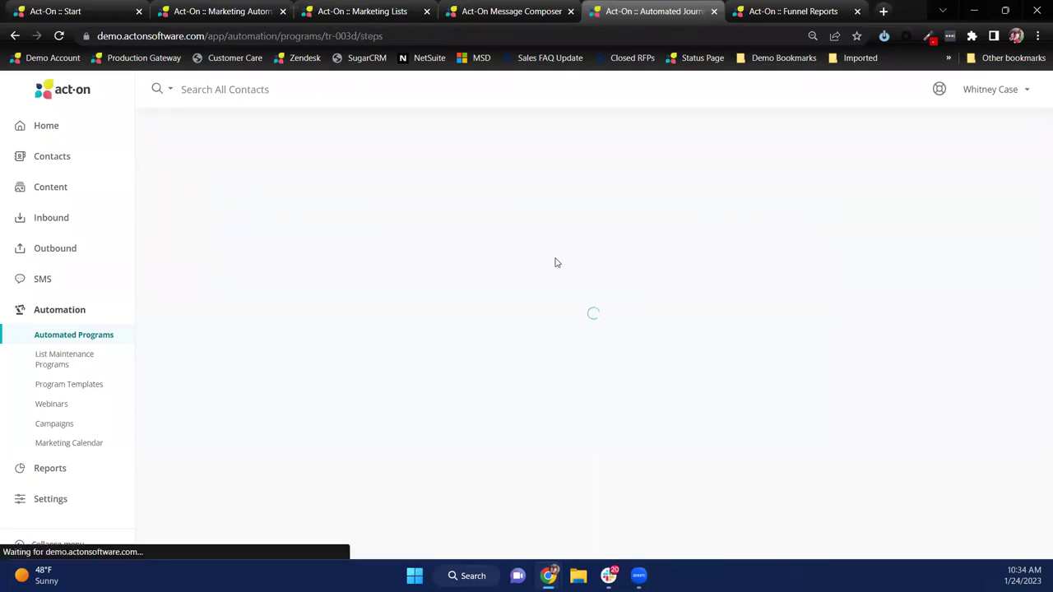
scroll(704, 366, "down", 3)
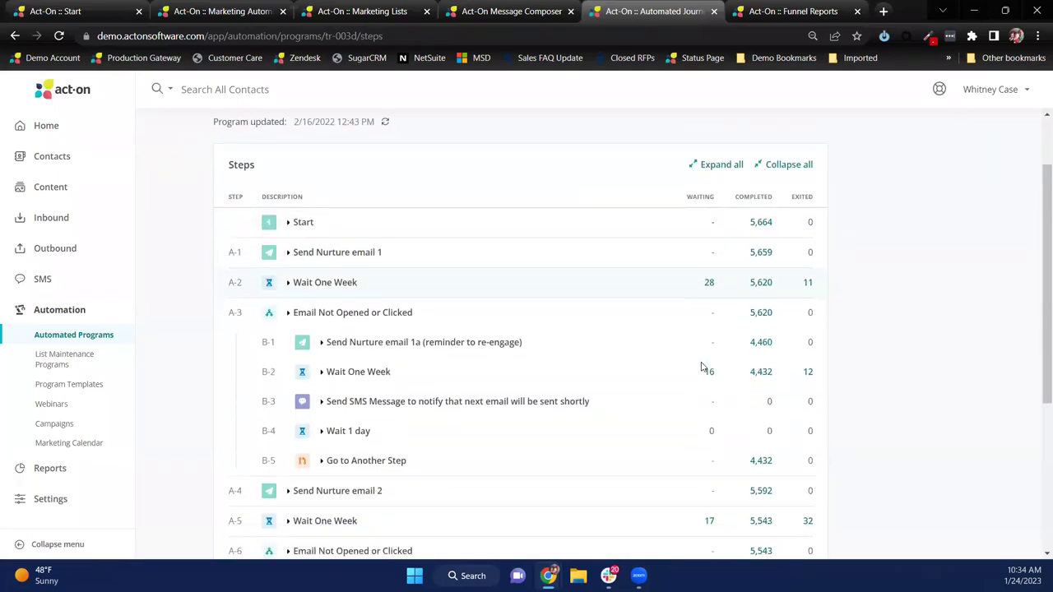
scroll(699, 367, "down", 1)
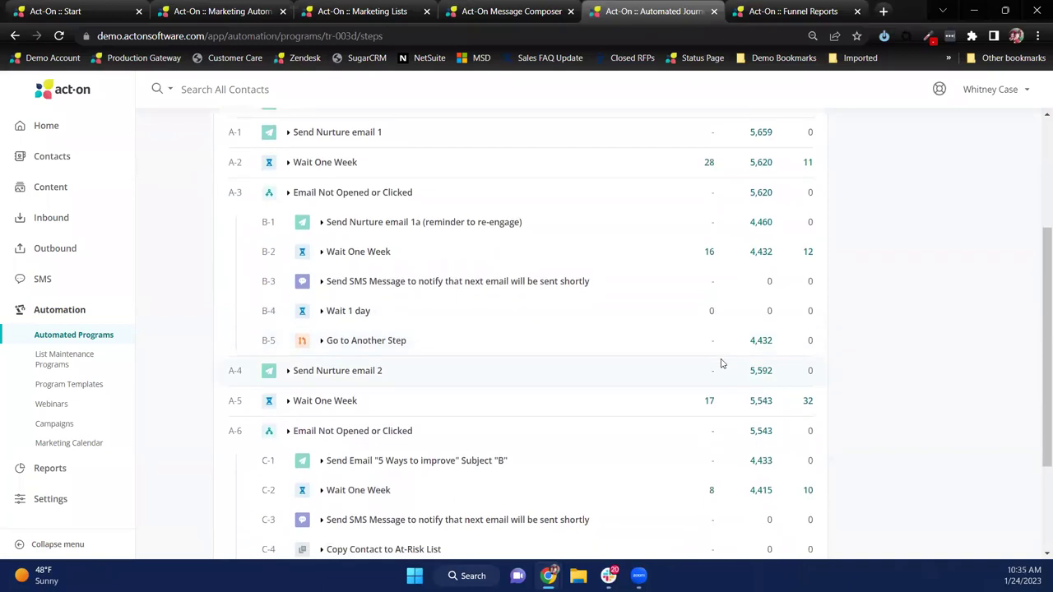
scroll(644, 383, "up", 4)
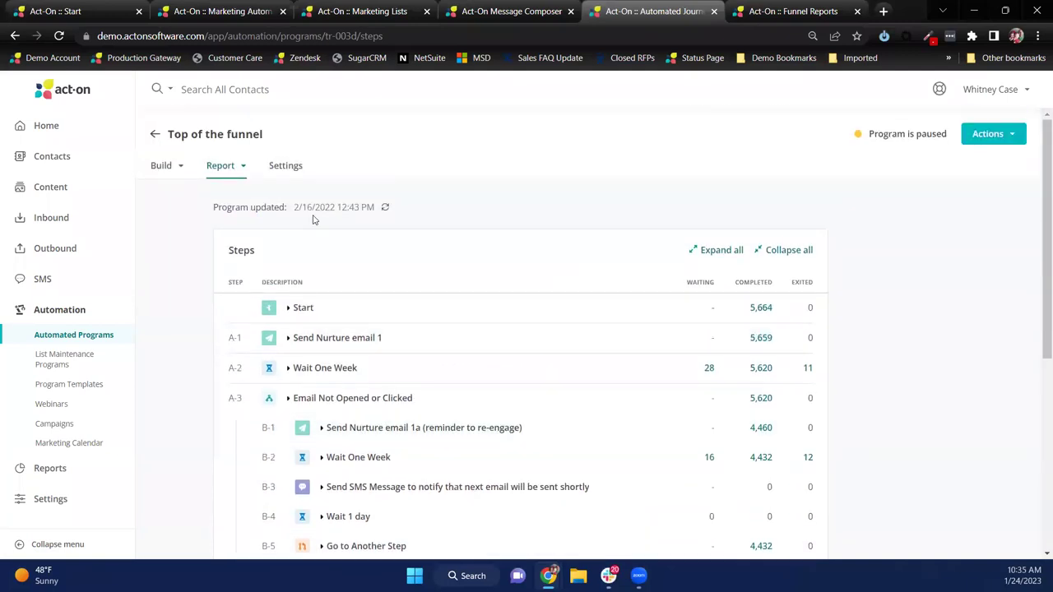
Step: Open the program's email performance report and review the results of the individual emails
left_click(240, 169)
left_click(245, 231)
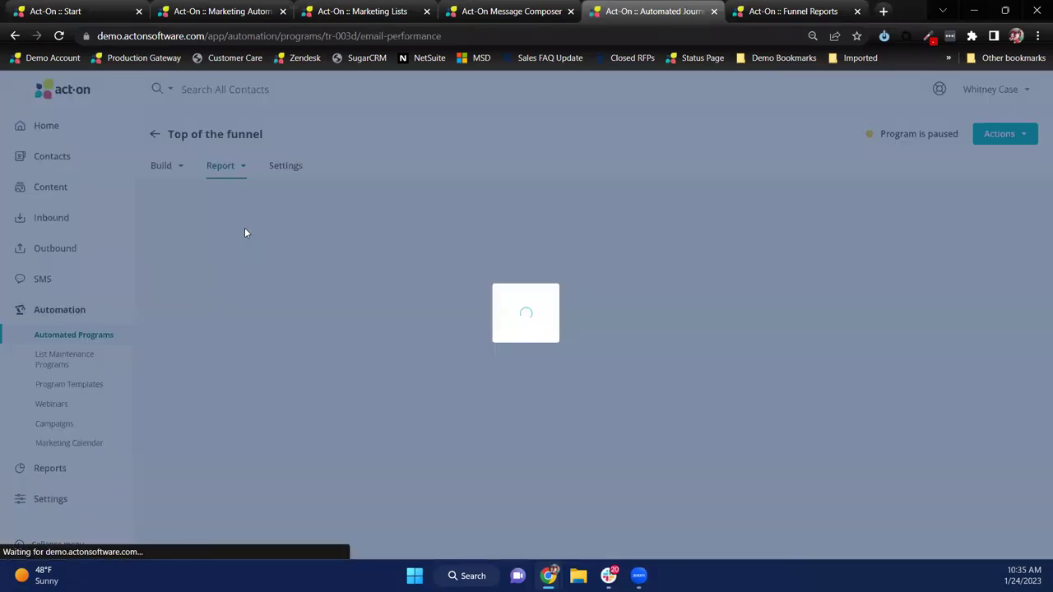
scroll(680, 375, "down", 1)
scroll(676, 381, "down", 1)
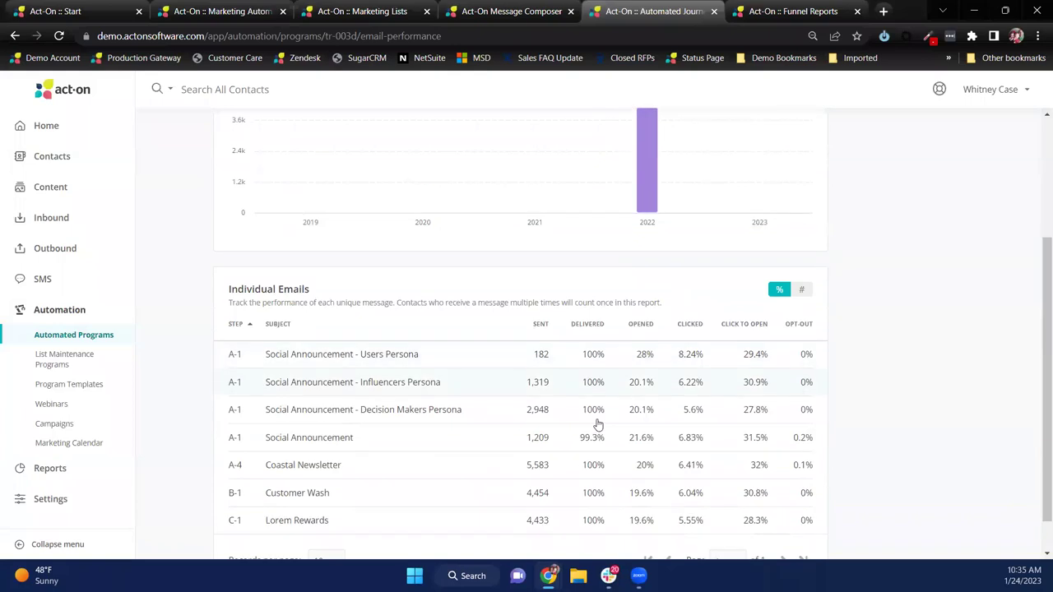
Step: Open the sent message report for Social Announcement - Decision Makers Persona and review its clickthroughs and its device and client breakdown
left_click(536, 417)
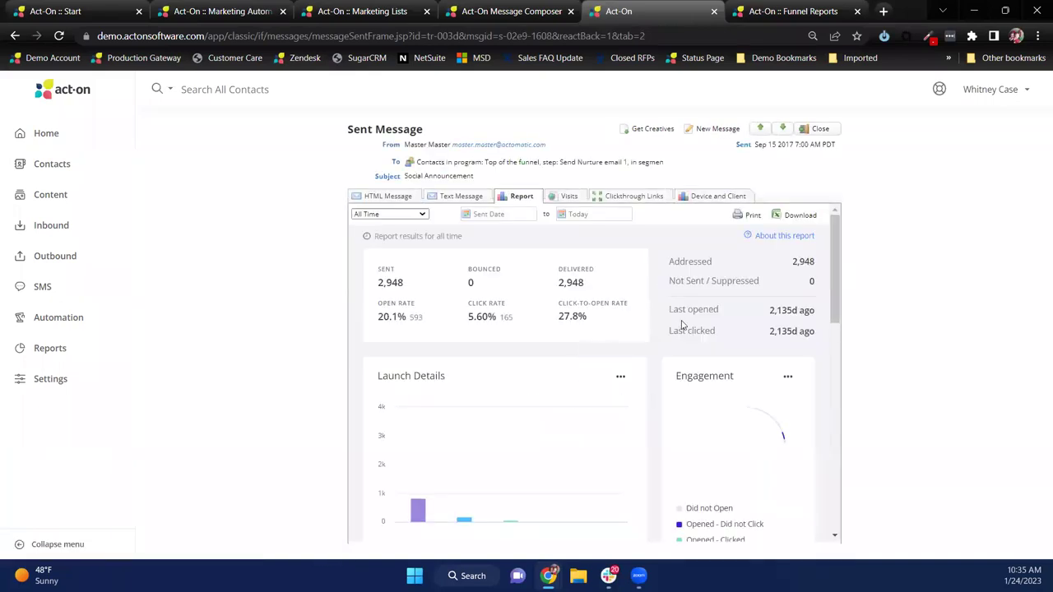
scroll(668, 467, "down", 5)
scroll(667, 466, "down", 3)
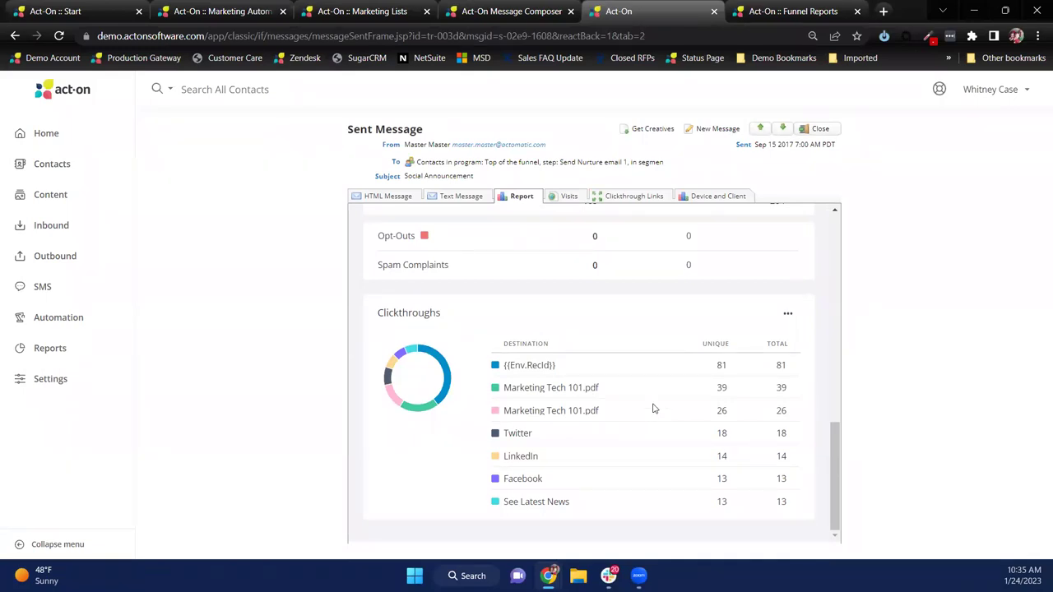
left_click(716, 197)
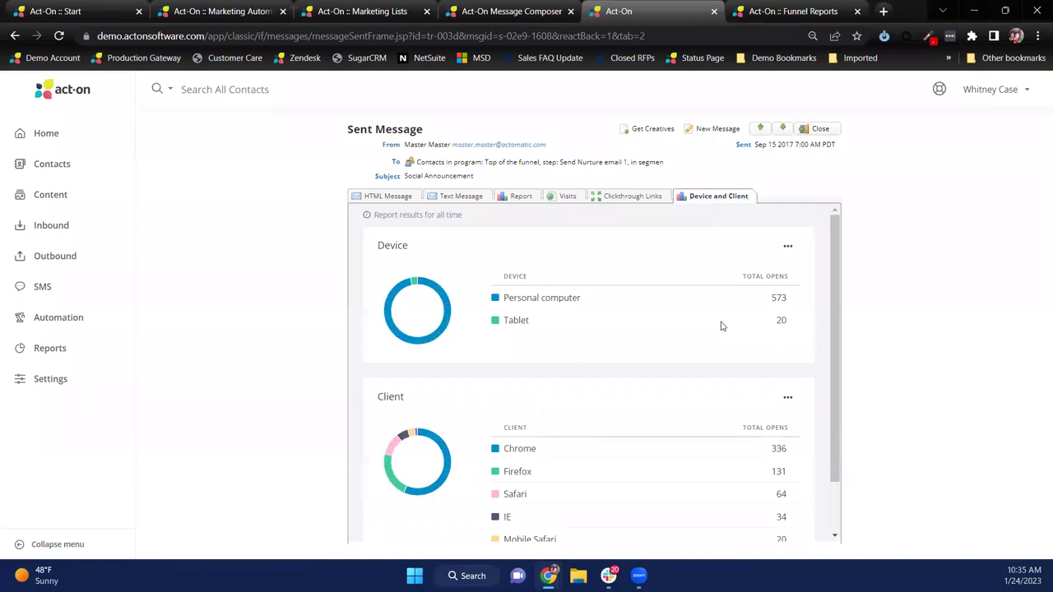
scroll(720, 325, "down", 2)
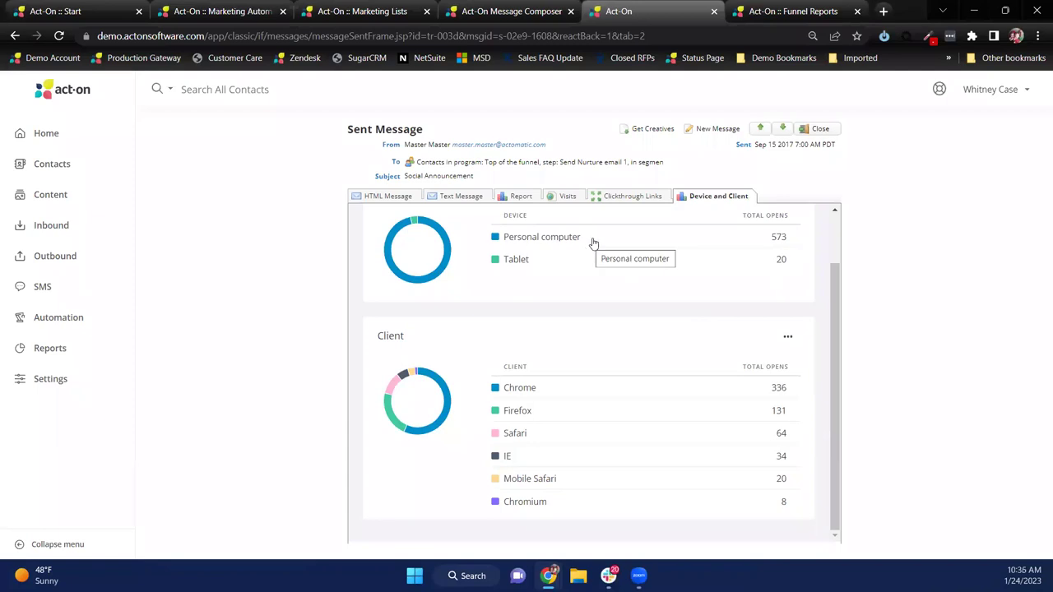
Step: Run the Revenue Attribution Report and compare its First Touch and Multi Touch Attribution results
left_click(57, 348)
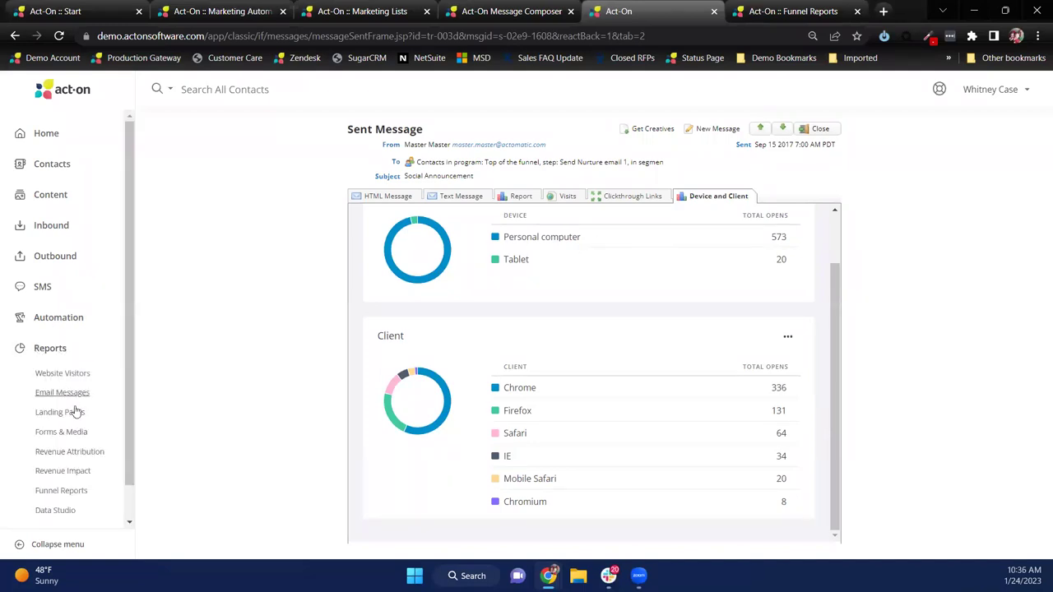
left_click(80, 453)
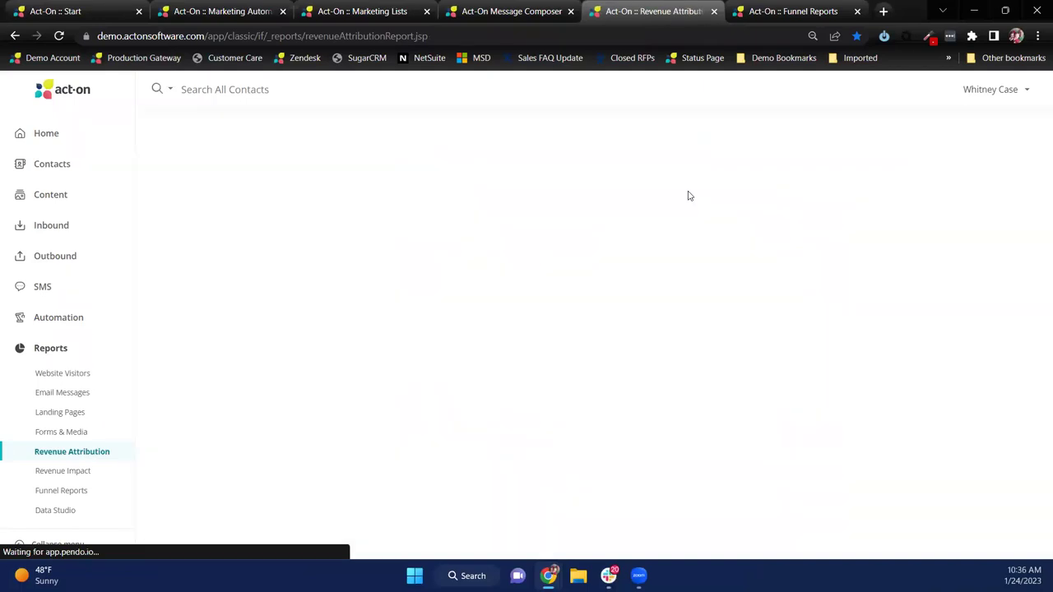
left_click(801, 134)
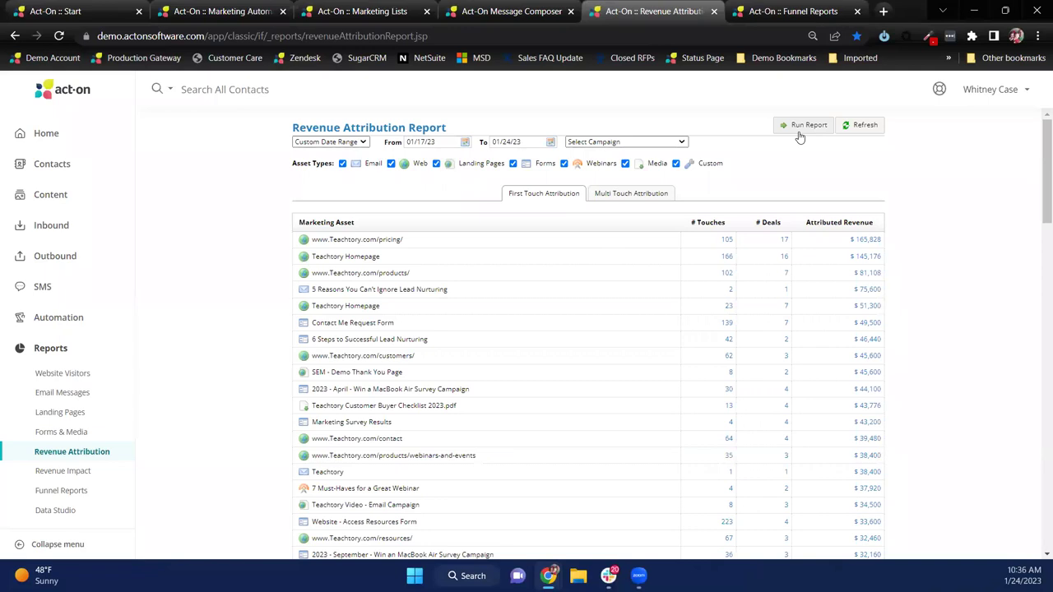
left_click(655, 196)
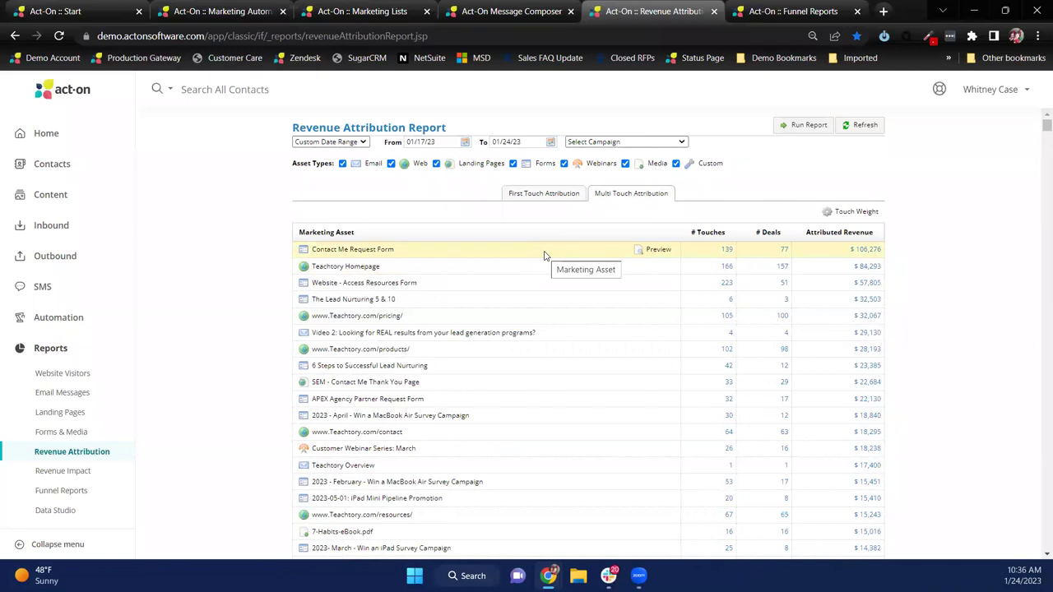
Step: Review the deals attributed to the Contact Me Request Form in the Multi Touch Attribution results and close their list
left_click(782, 257)
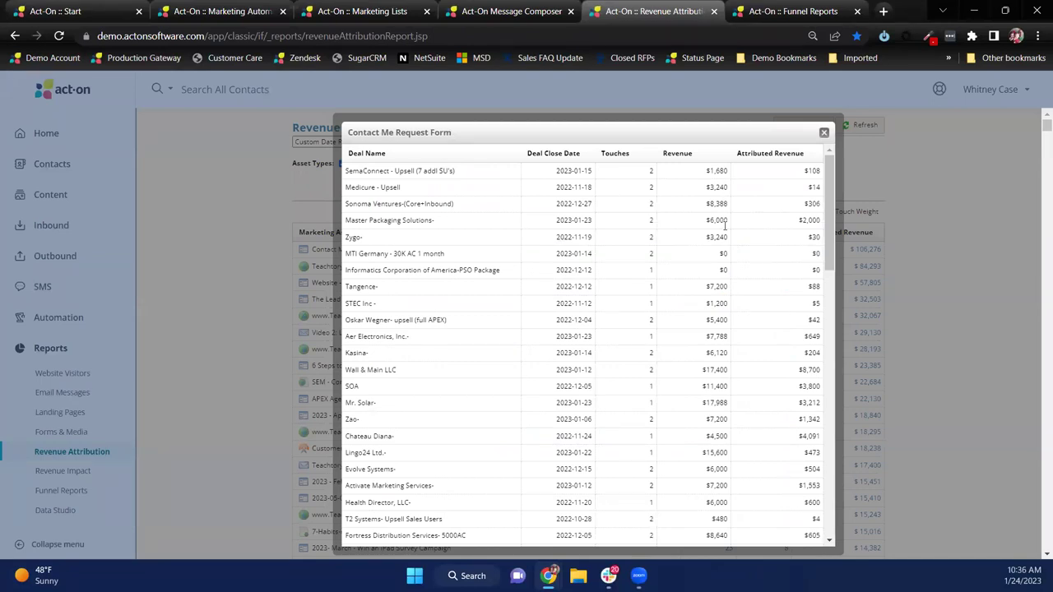
left_click(824, 134)
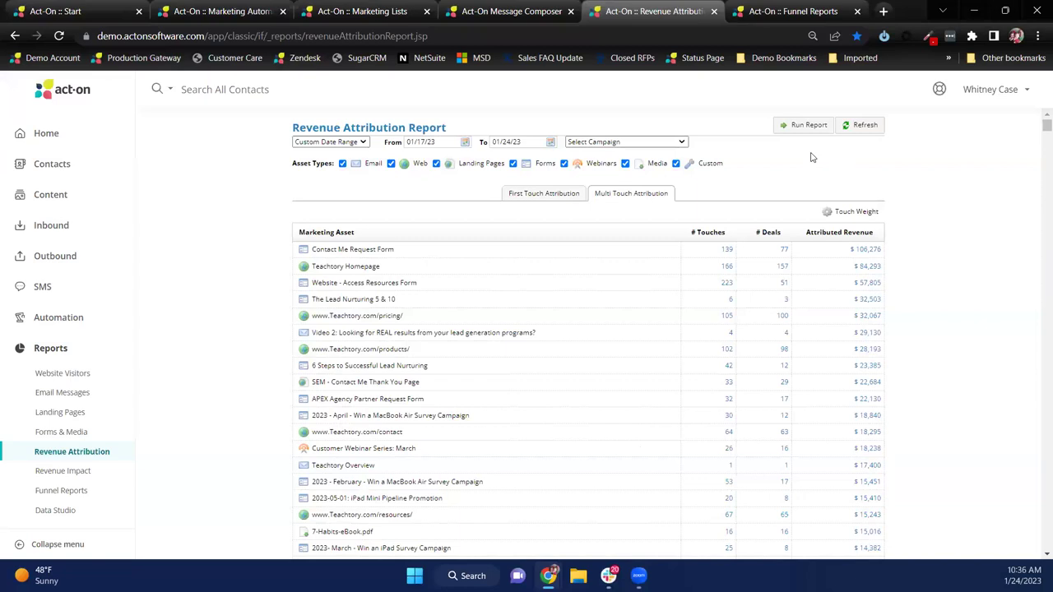
Step: Open the Revenue Impact Summary Report and review its new leads, new opportunities and the pipeline and revenue by campaign type
left_click(77, 473)
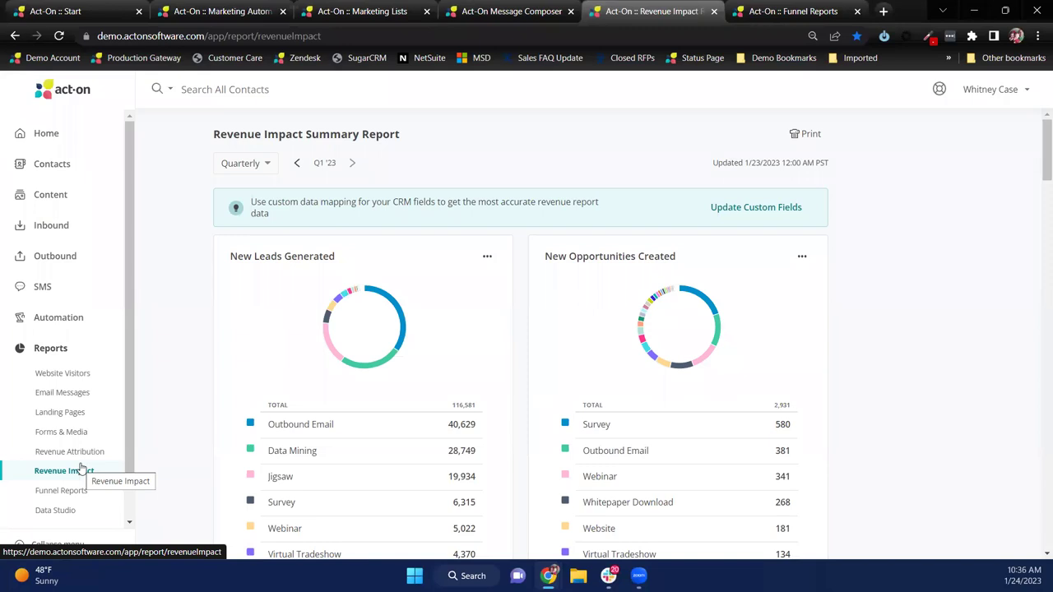
scroll(71, 486, "down", 1)
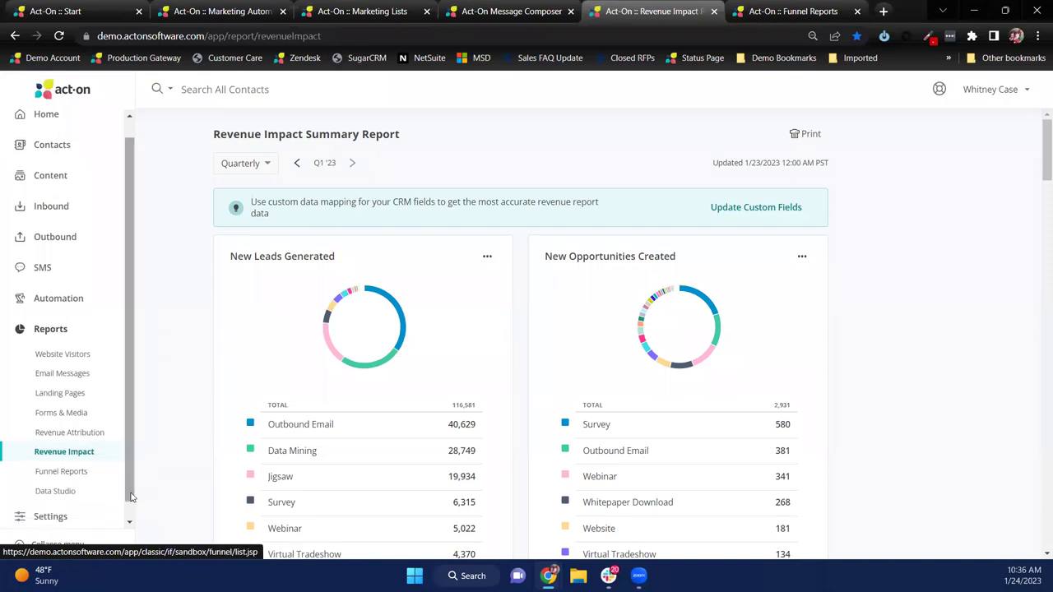
scroll(426, 338, "down", 3)
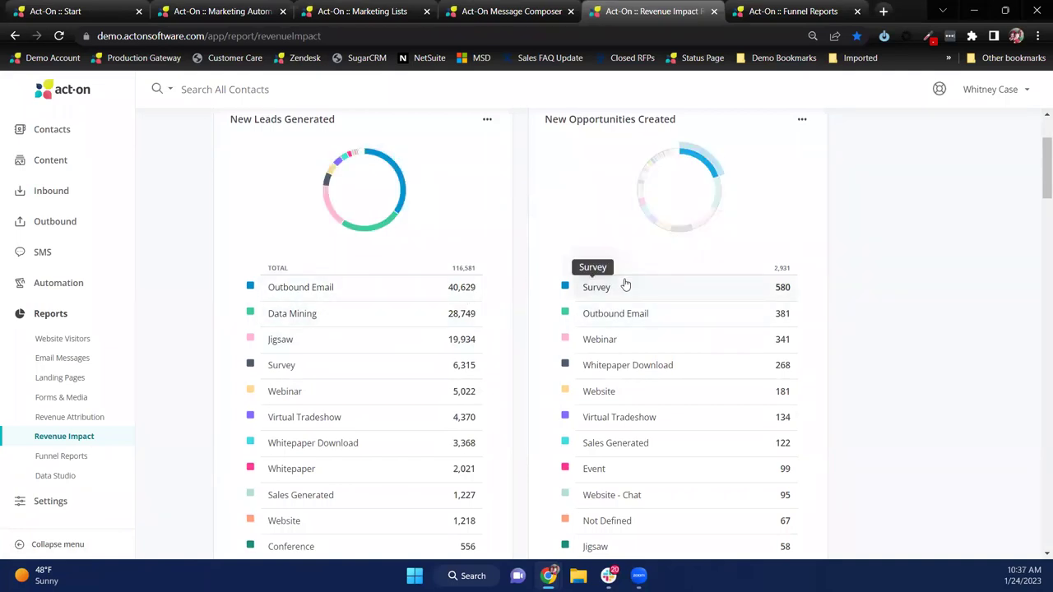
scroll(623, 303, "down", 15)
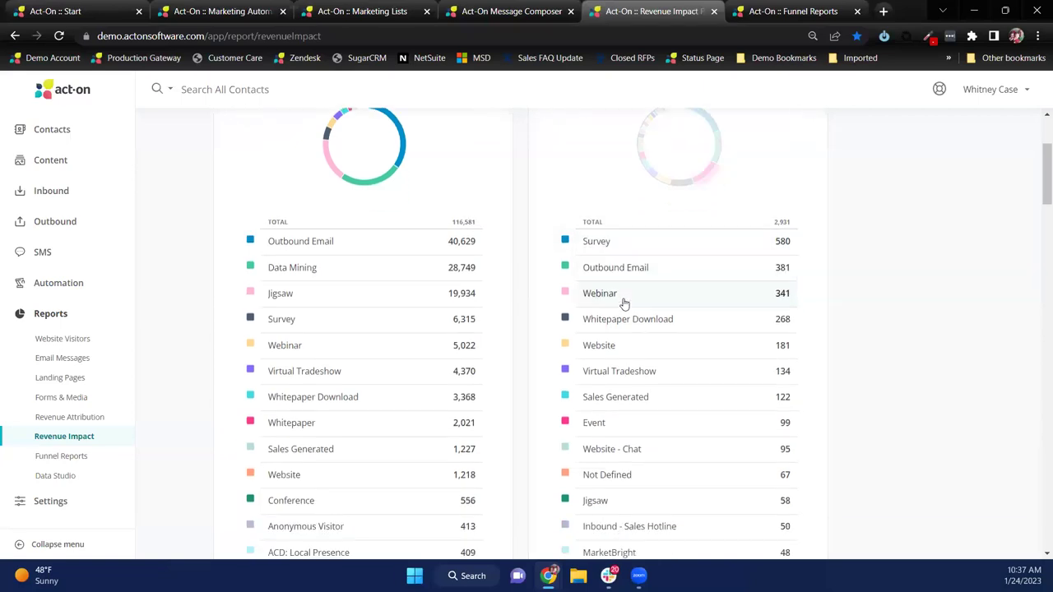
scroll(698, 355, "down", 7)
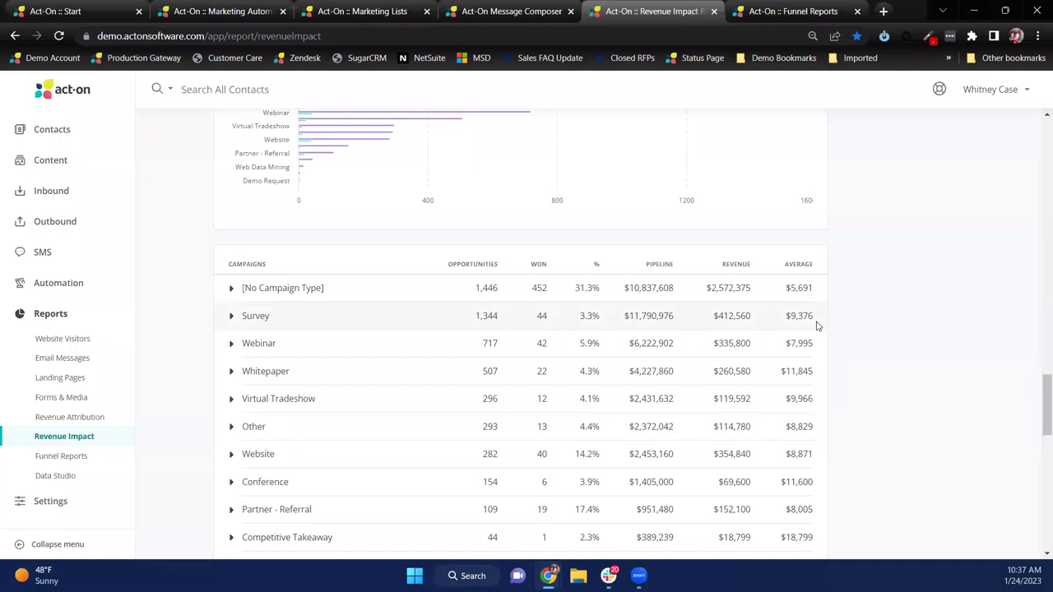
Step: Switch to the CRM - Inbound to Revenue Funnel report to compare Q3 2022 with Q4 2022
left_click(735, 16)
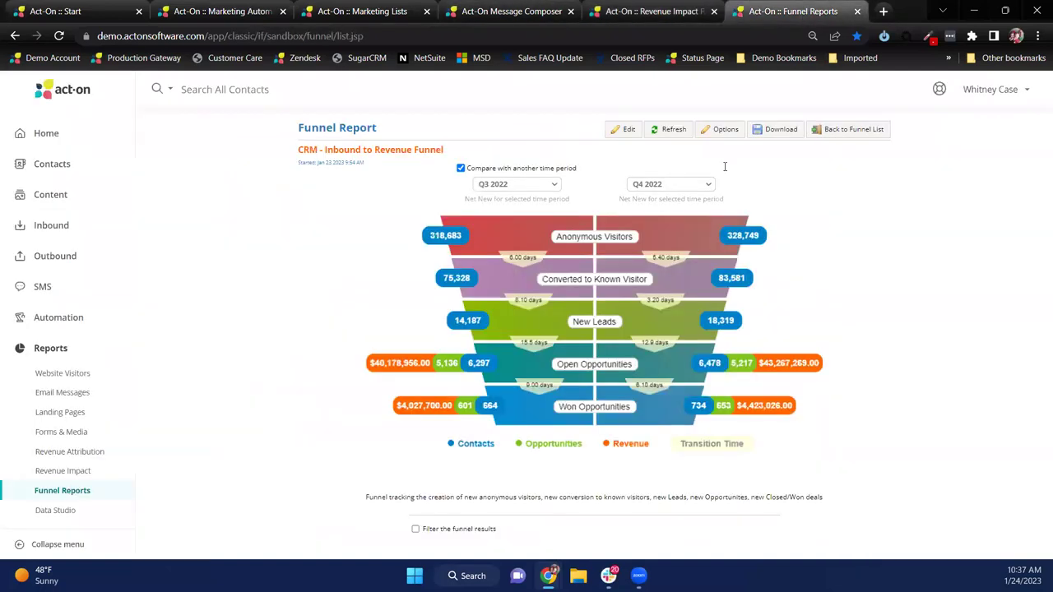